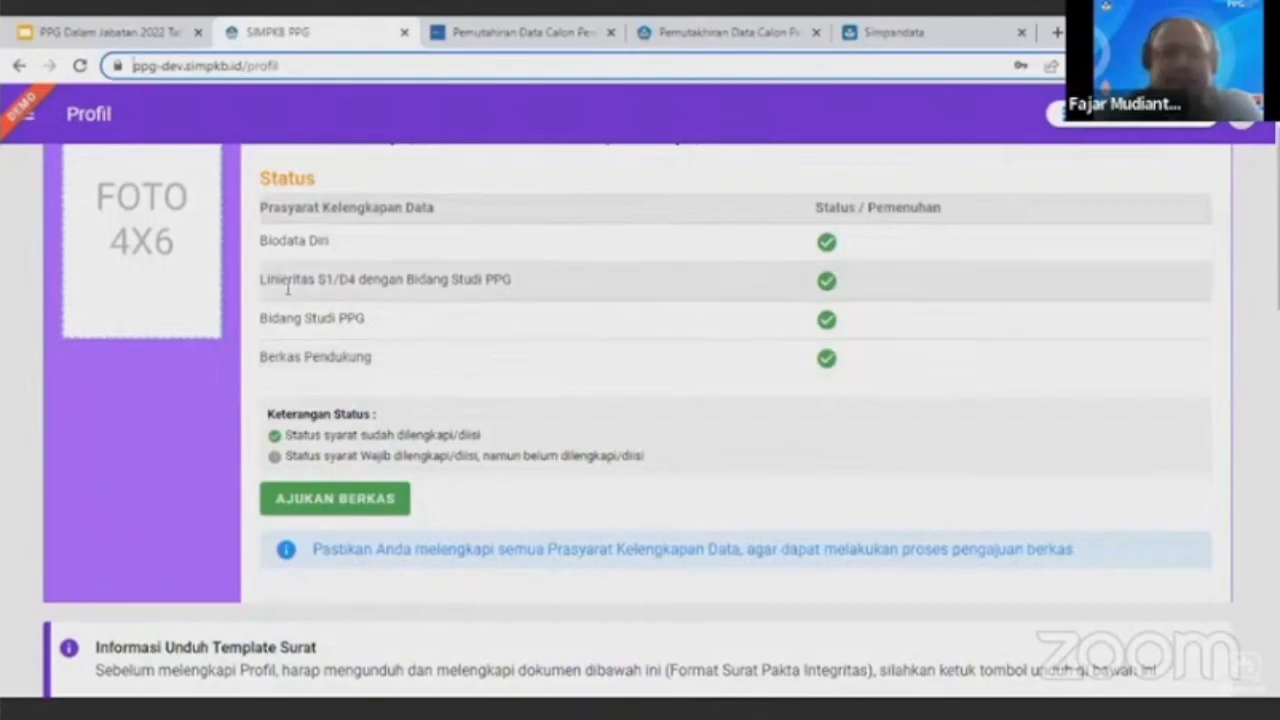
- Go to the Beranda page and look over its Biodata Diri and Program Lain feature cards
click(30, 116)
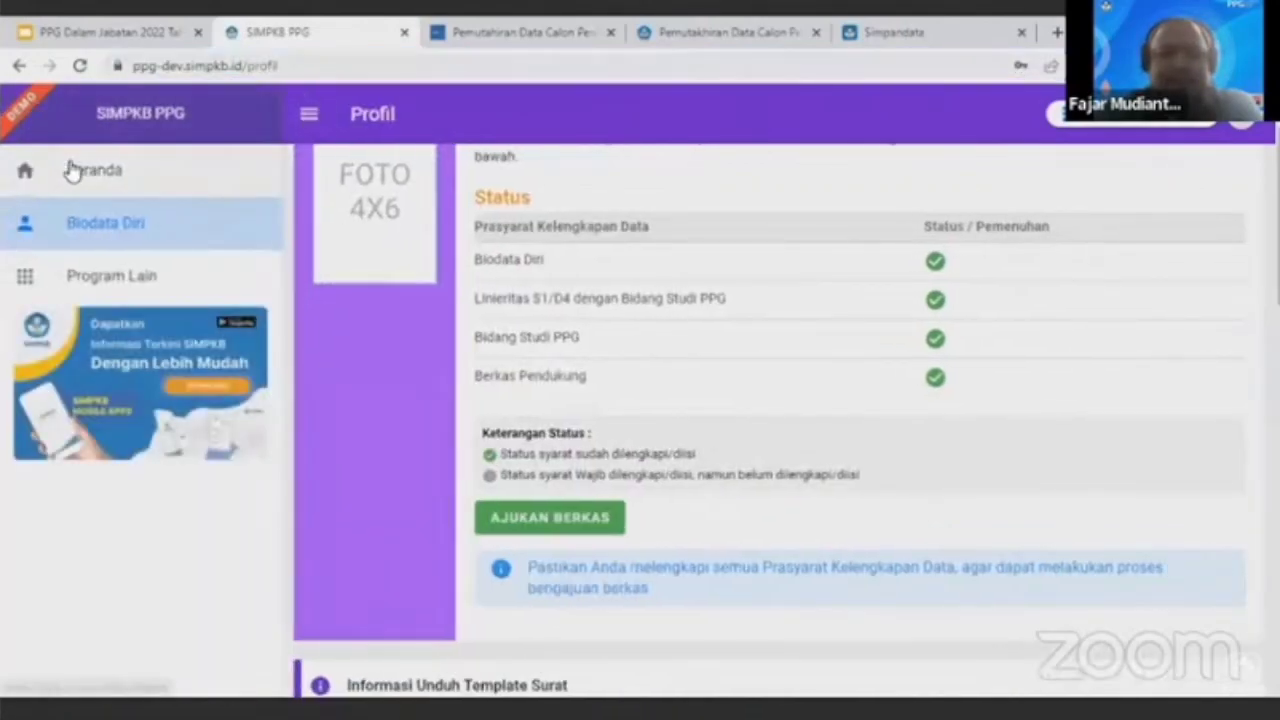
click(72, 168)
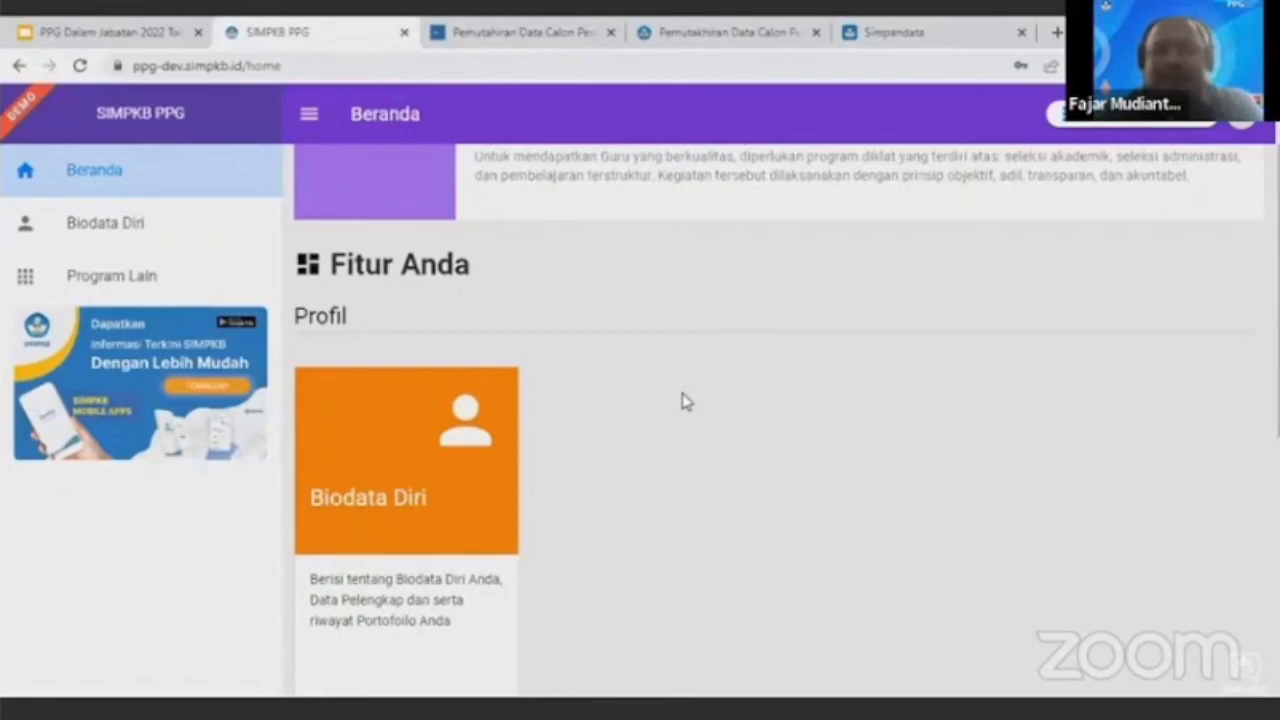
scroll(686, 401, up, 1)
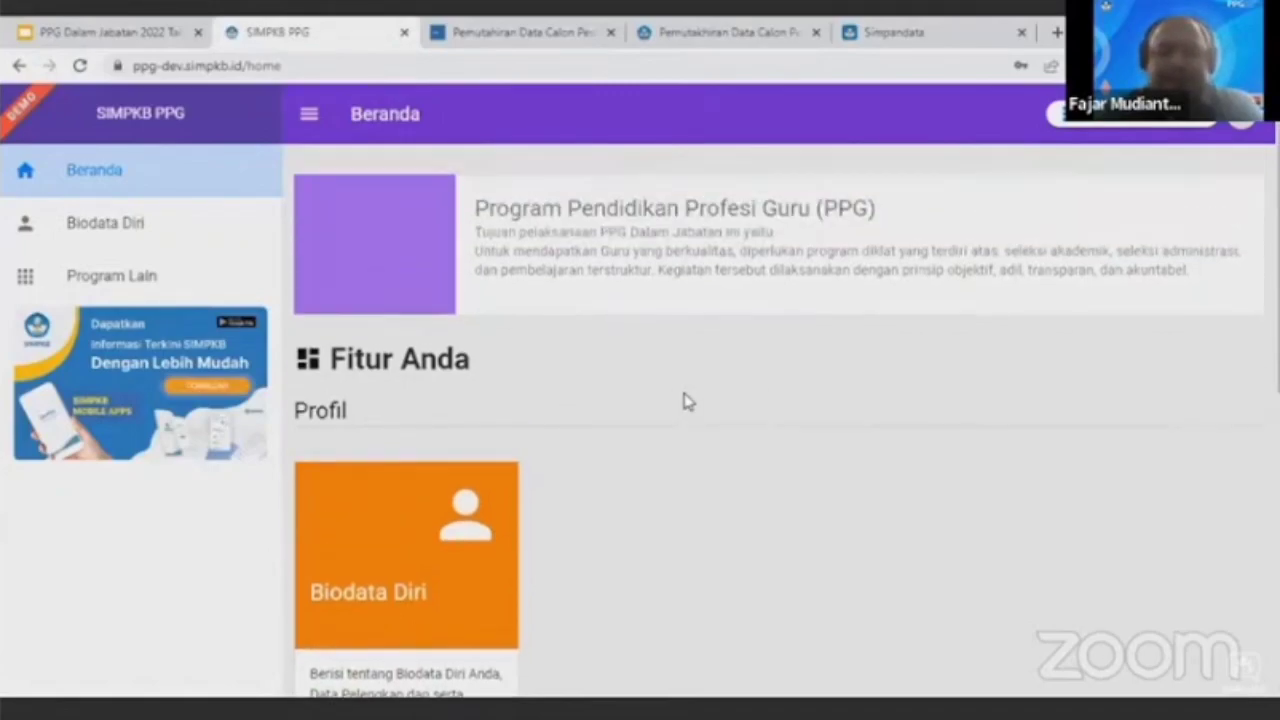
scroll(686, 401, down, 3)
scroll(686, 401, up, 3)
scroll(686, 401, down, 3)
scroll(686, 401, up, 3)
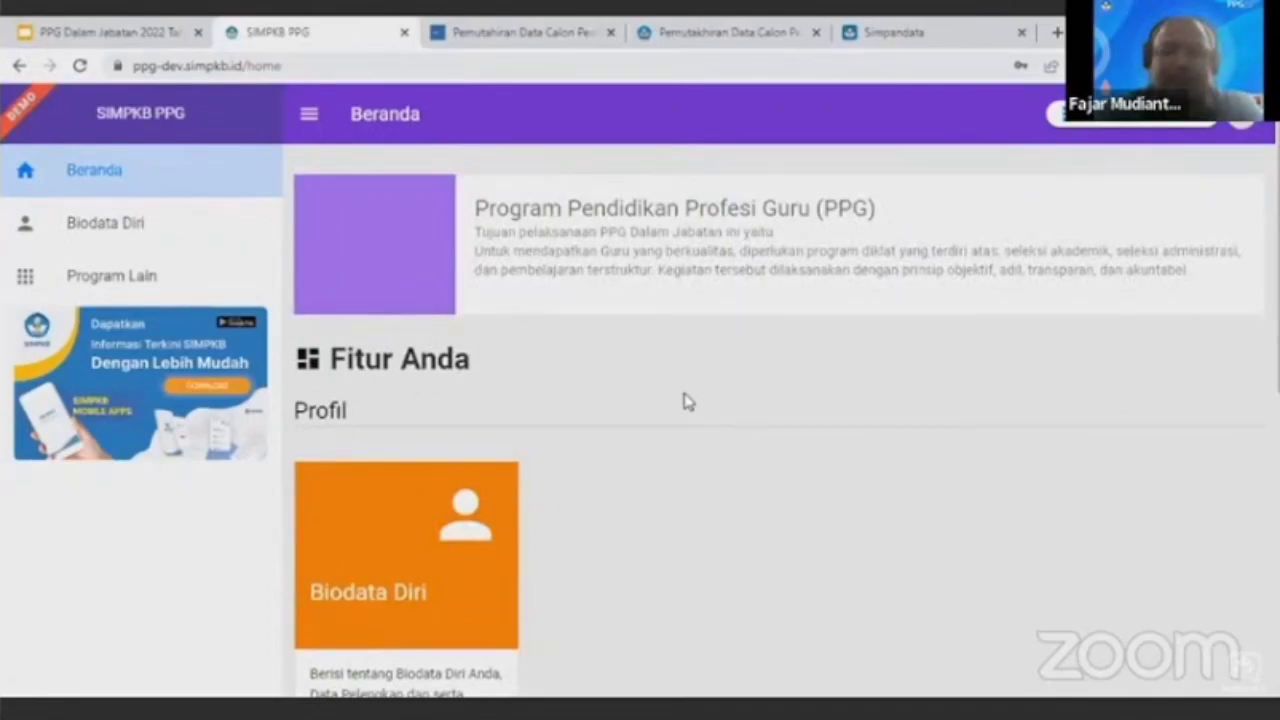
scroll(686, 401, down, 5)
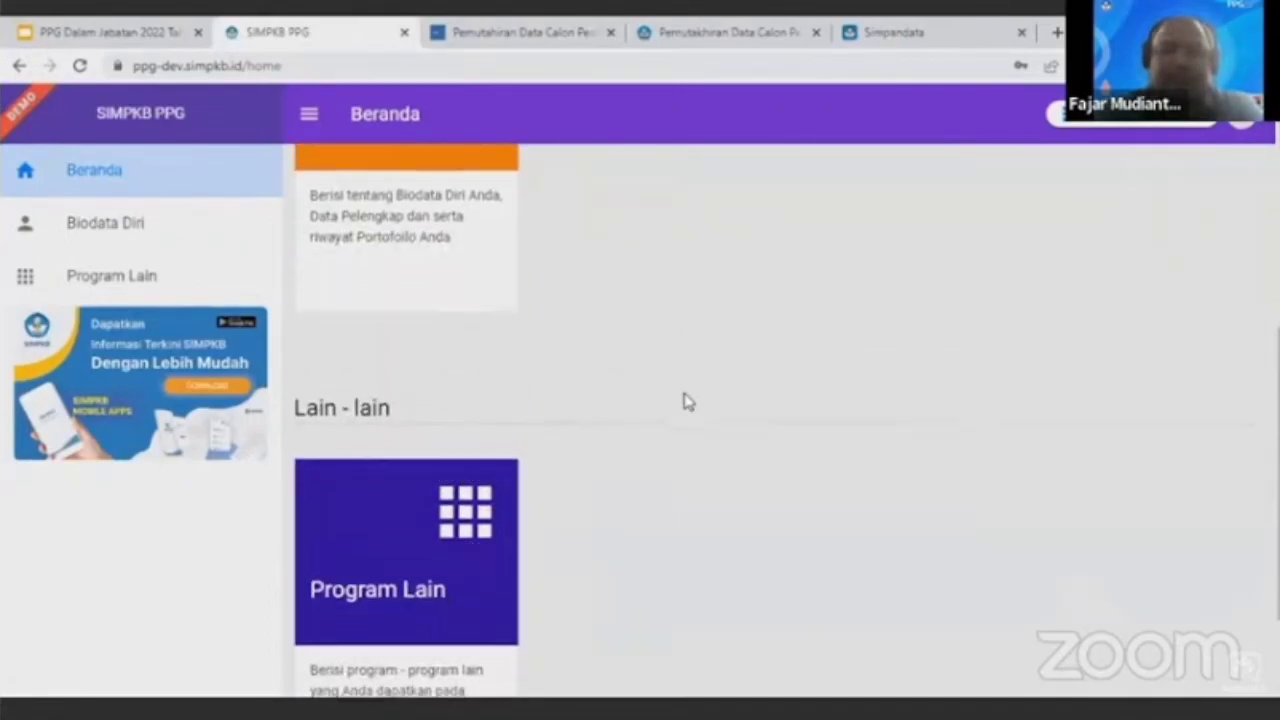
scroll(686, 401, up, 6)
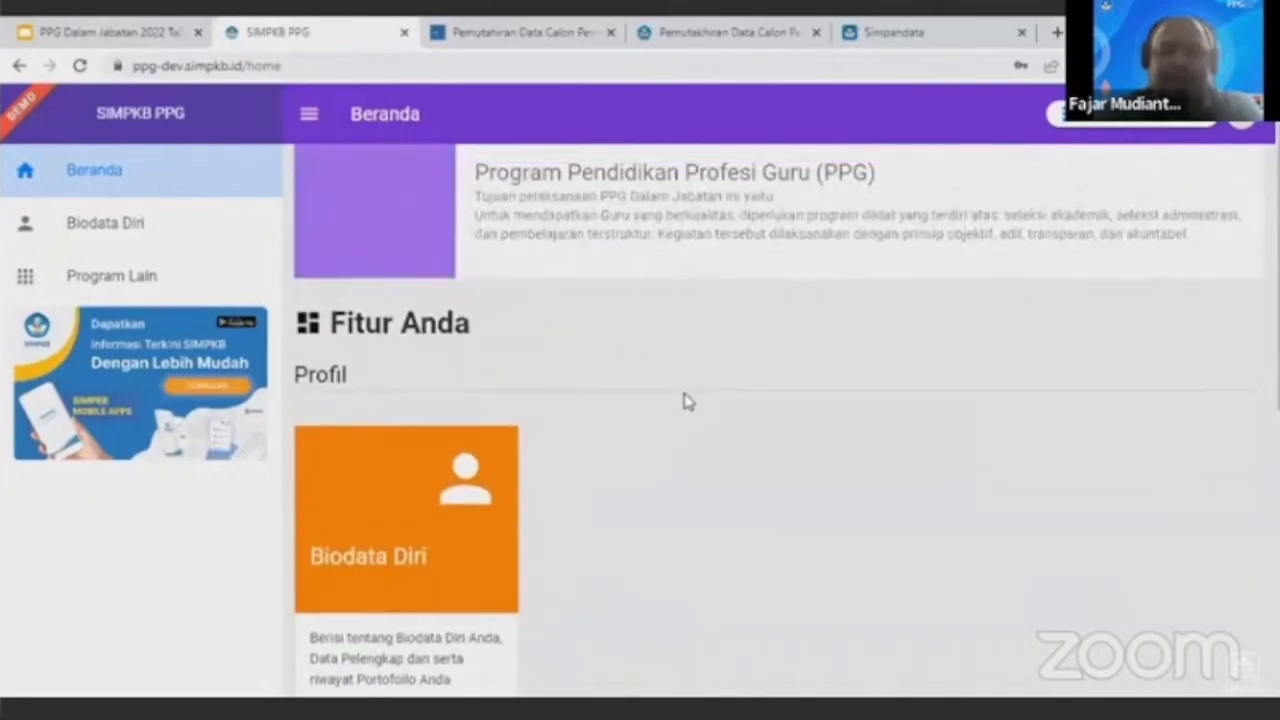
scroll(686, 401, up, 1)
scroll(686, 401, down, 3)
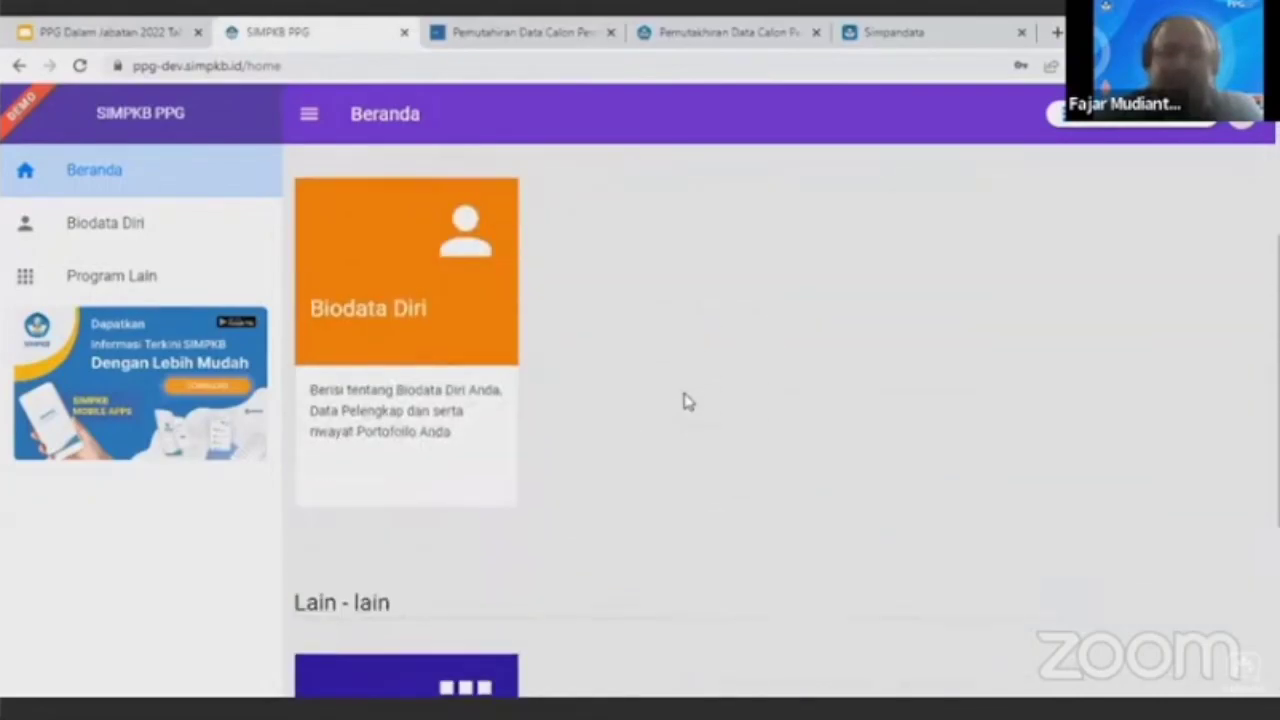
scroll(686, 401, up, 2)
scroll(686, 401, down, 3)
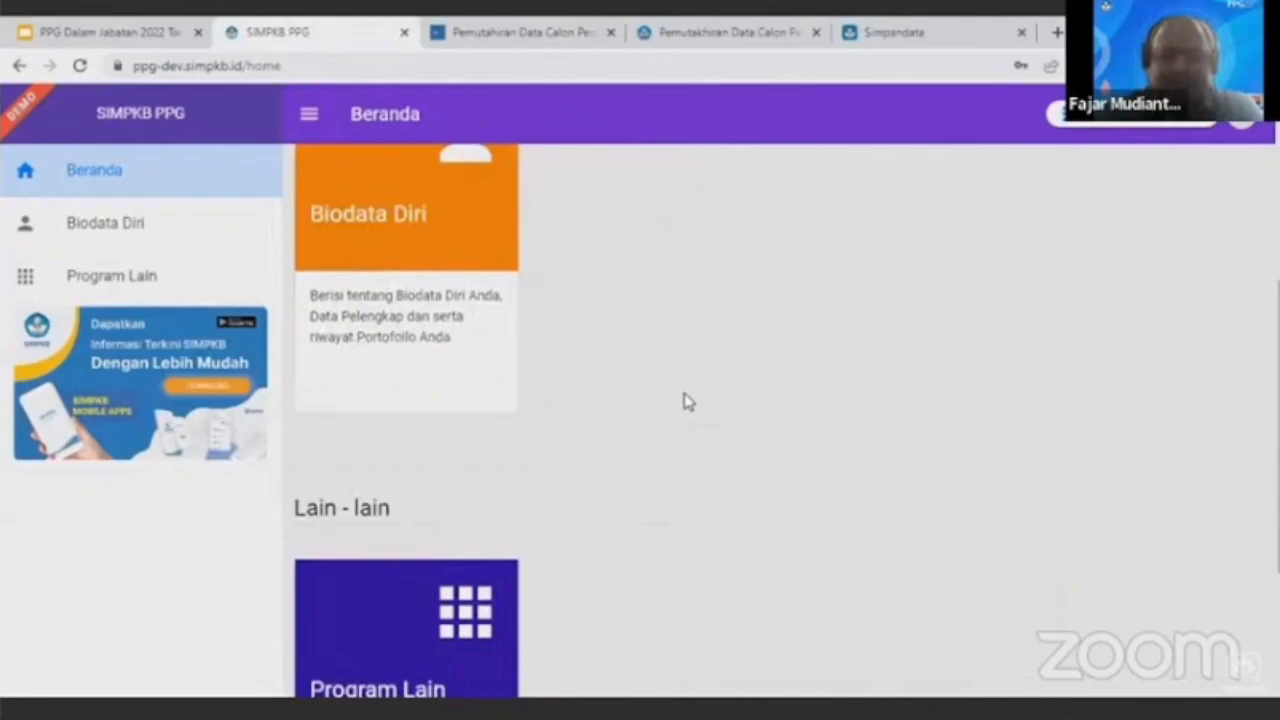
scroll(686, 401, up, 3)
scroll(686, 401, down, 1)
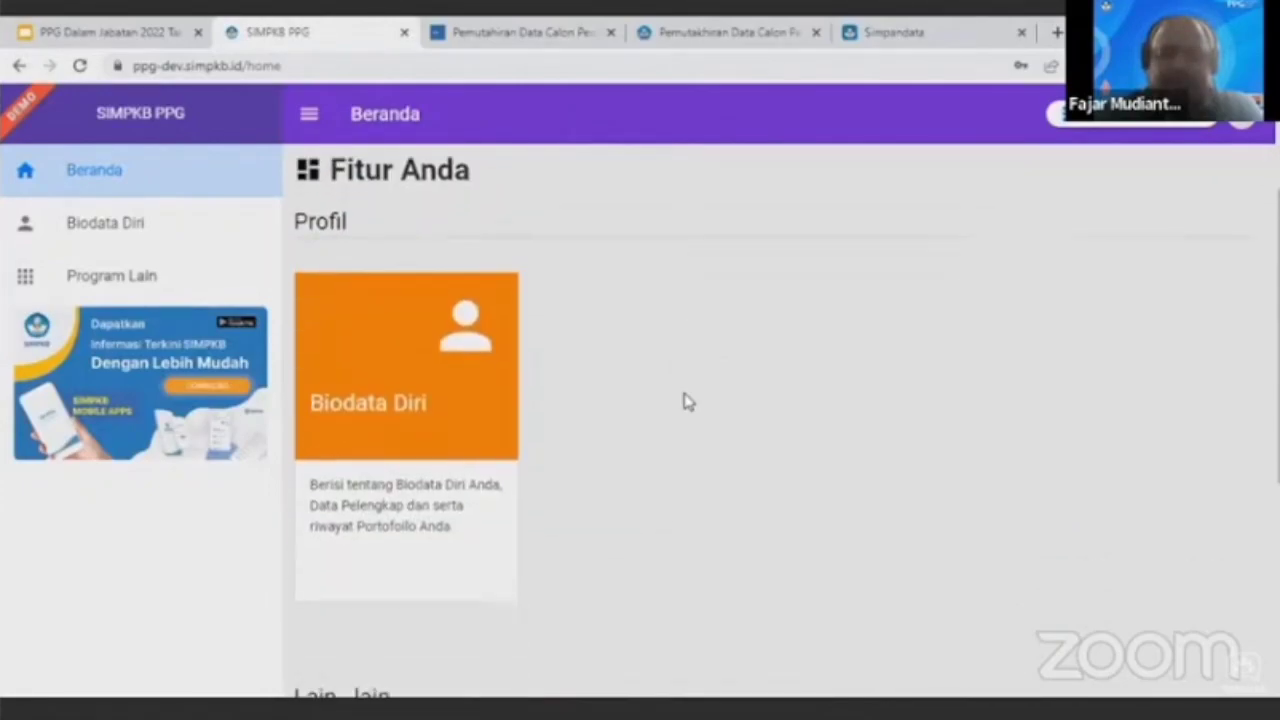
scroll(686, 401, up, 1)
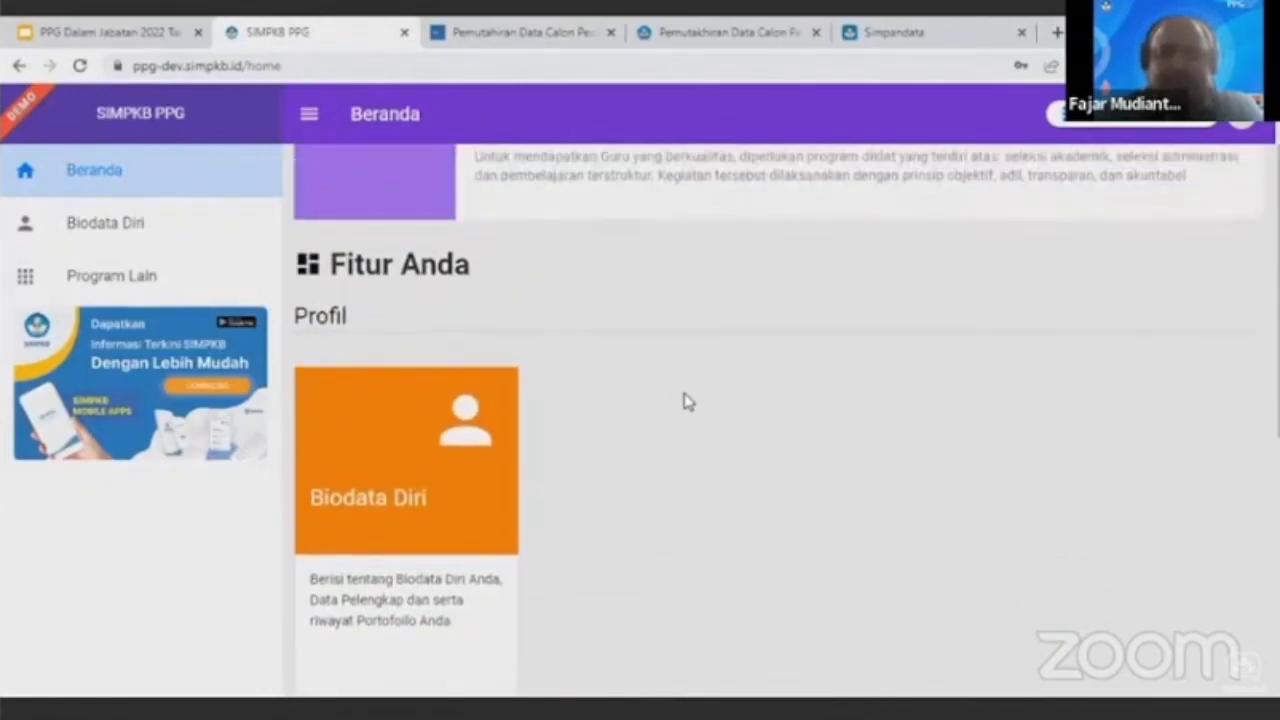
scroll(686, 401, down, 5)
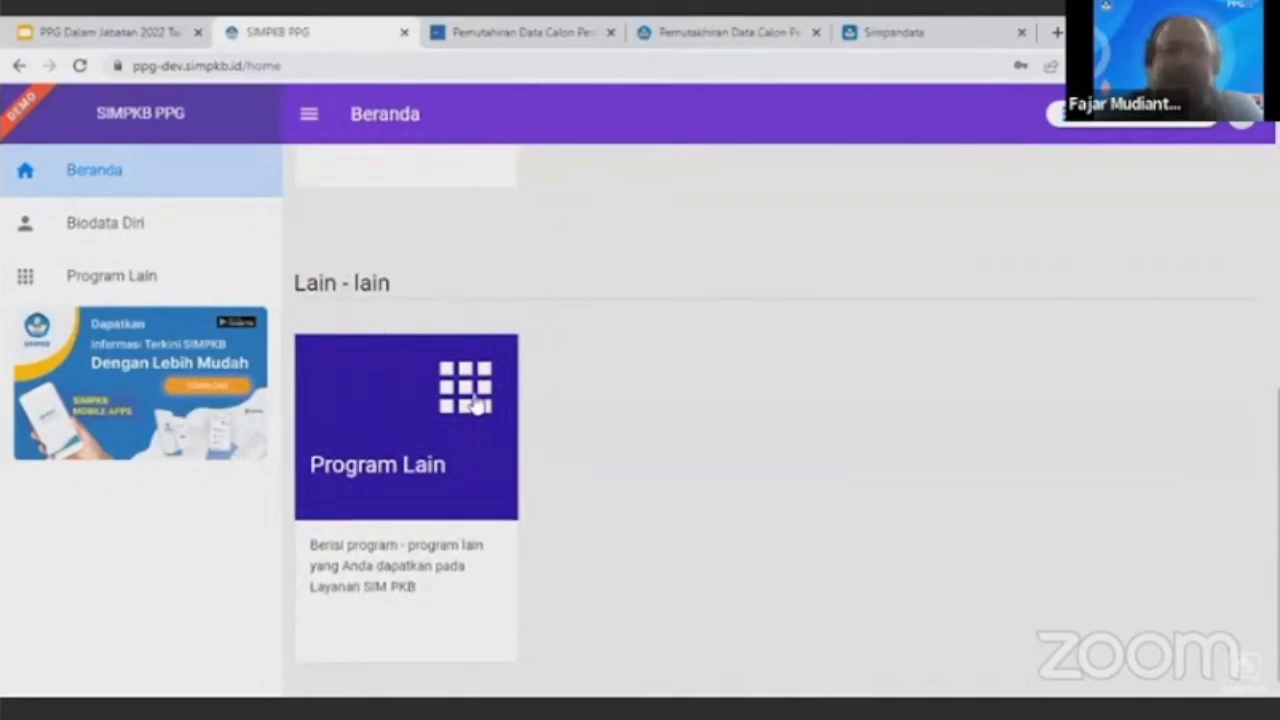
scroll(677, 431, up, 5)
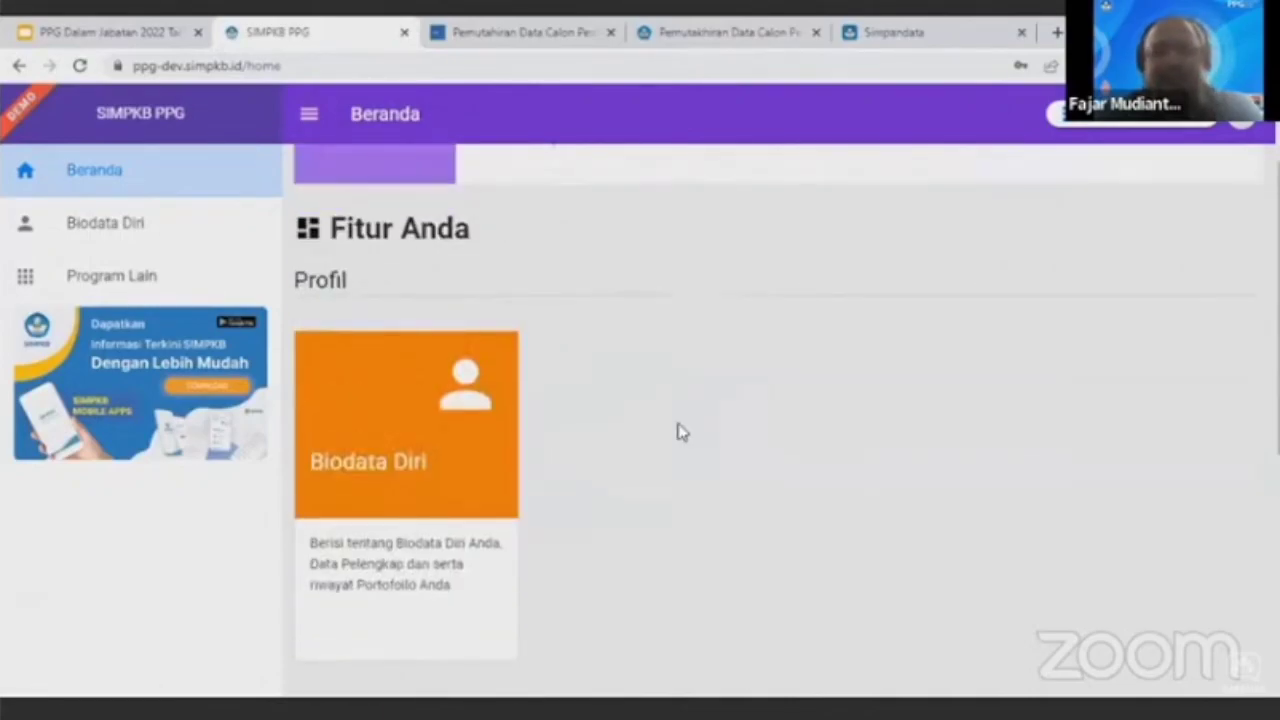
scroll(677, 431, up, 1)
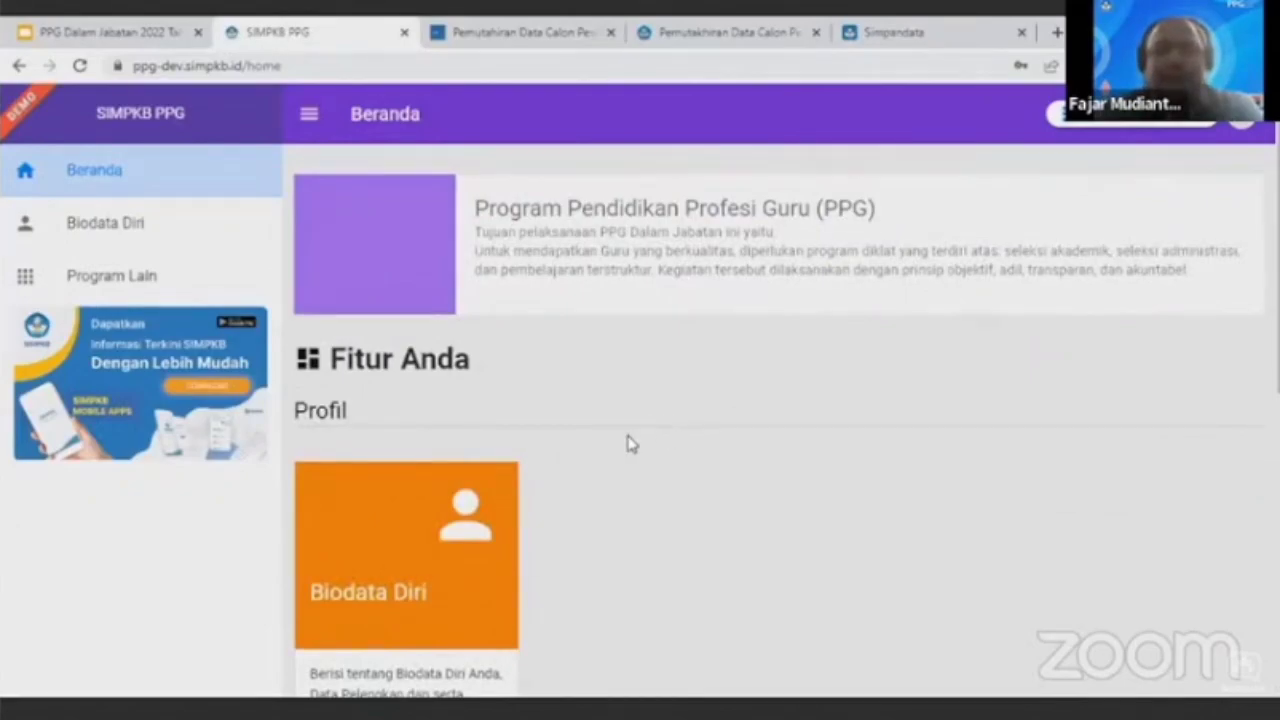
- Open the Biodata Diri feature, hide the side navigation and examine the data-completeness prerequisites and their status legend
click(414, 495)
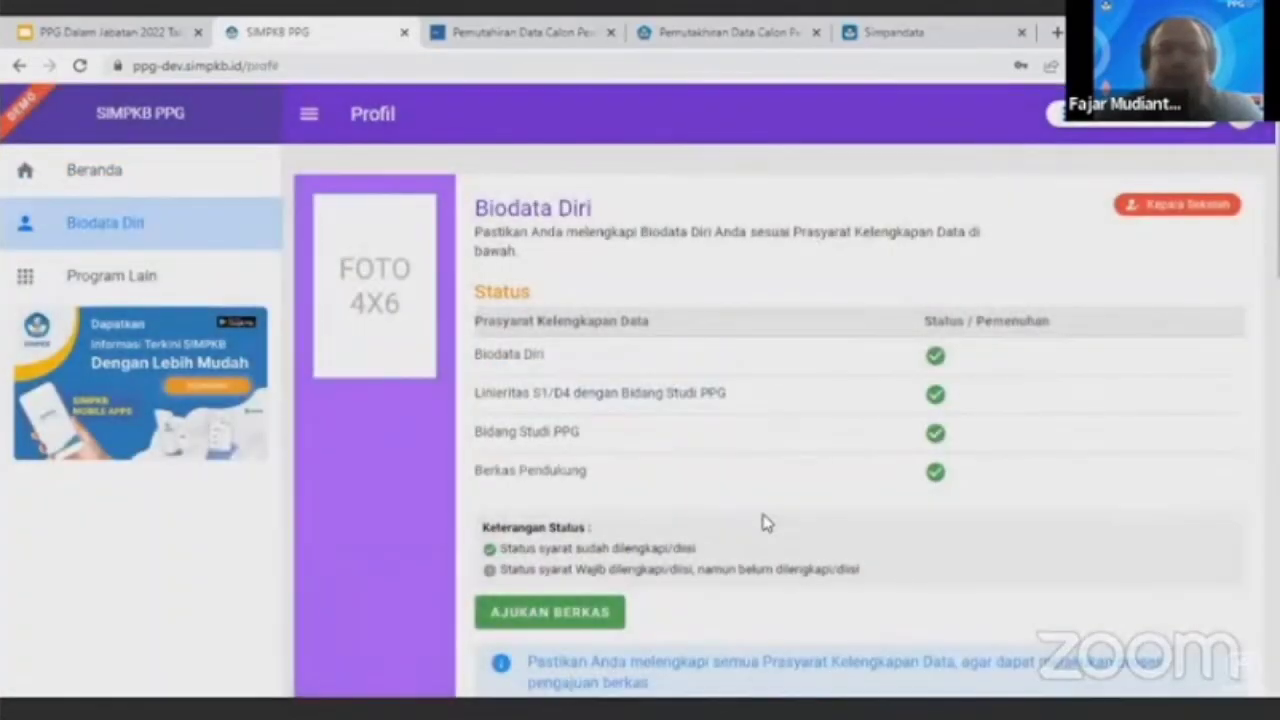
click(309, 113)
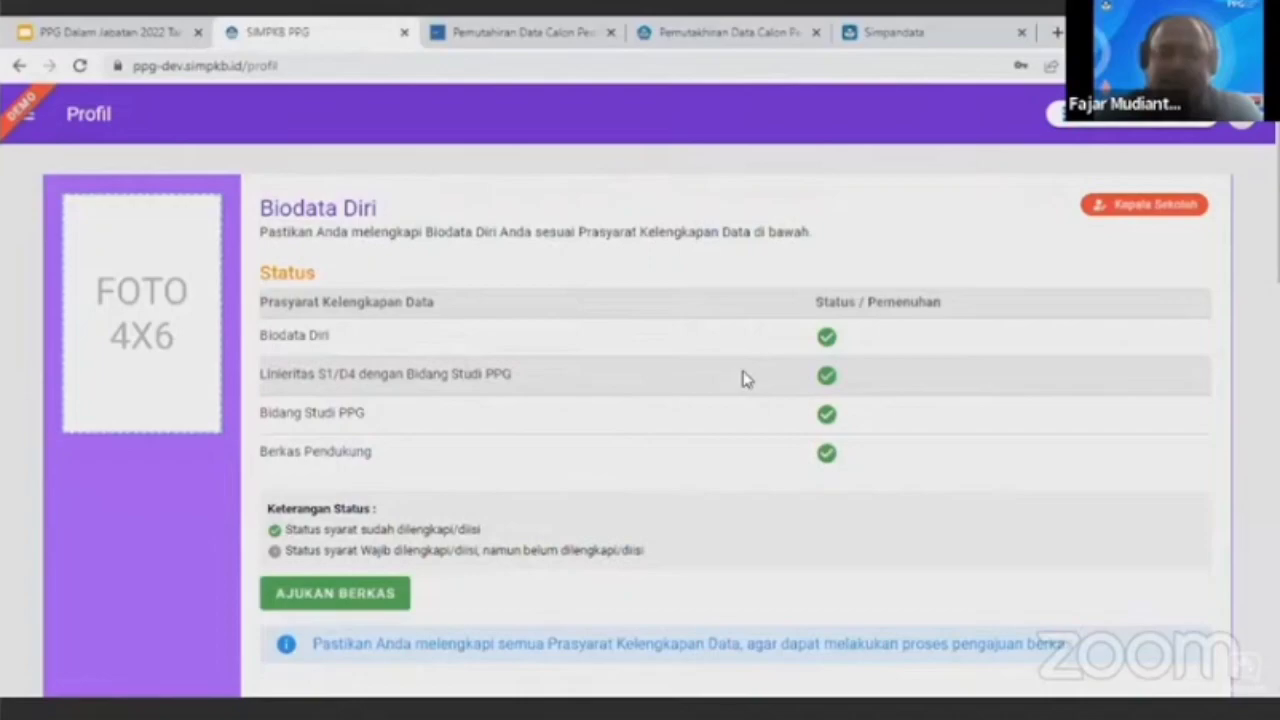
scroll(743, 379, down, 3)
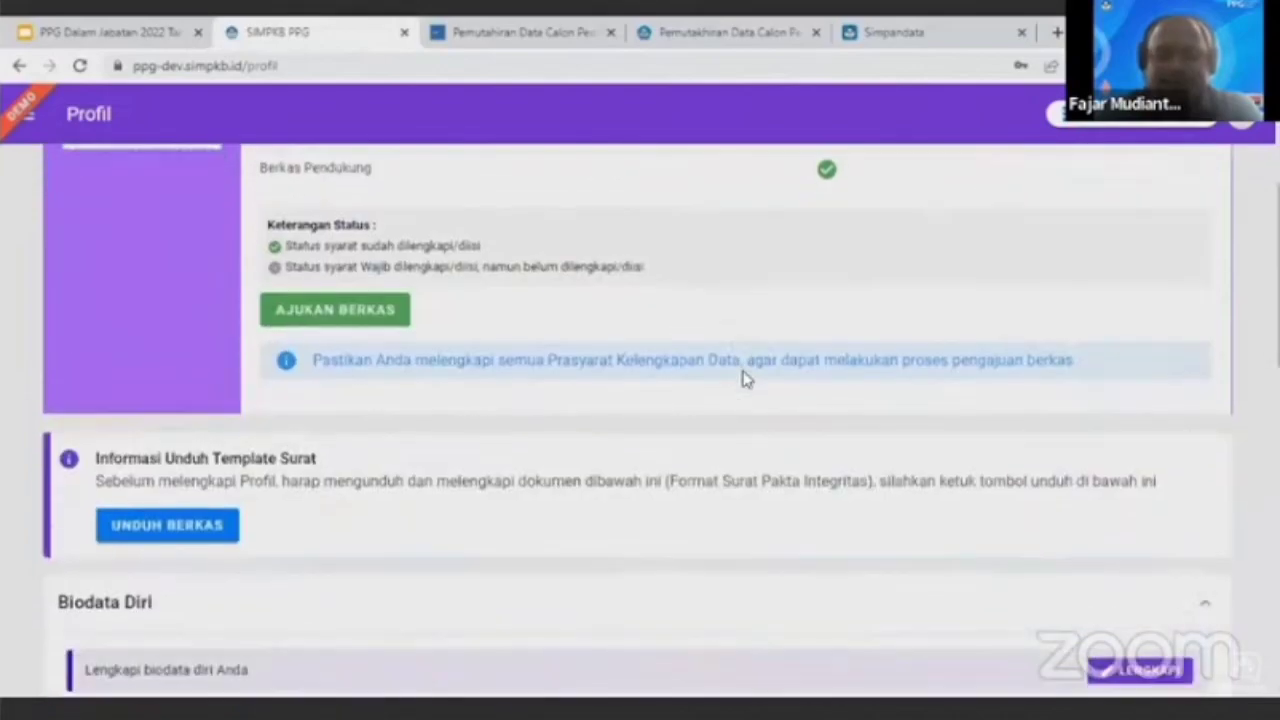
scroll(743, 379, up, 2)
scroll(743, 379, down, 1)
scroll(743, 379, up, 1)
scroll(743, 379, down, 2)
scroll(743, 379, up, 3)
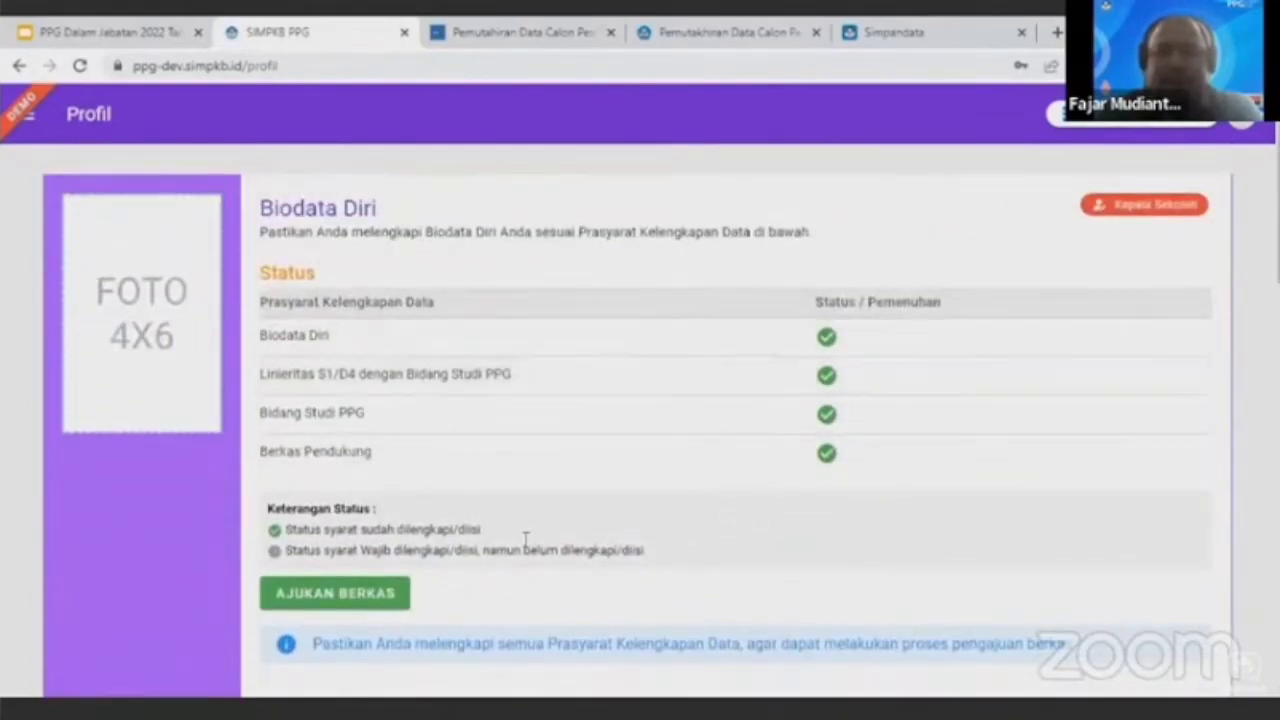
- Download the Surat Pakta Integritas template from the template letter information section
scroll(788, 501, down, 4)
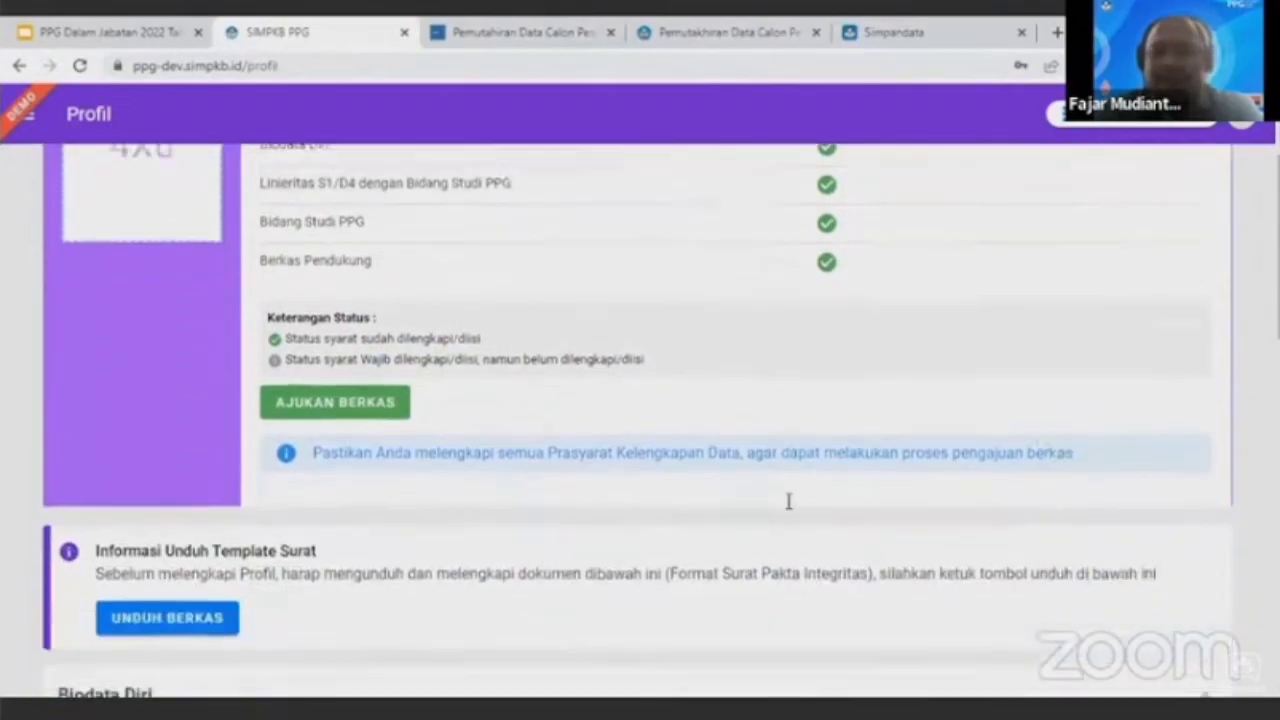
scroll(788, 510, down, 1)
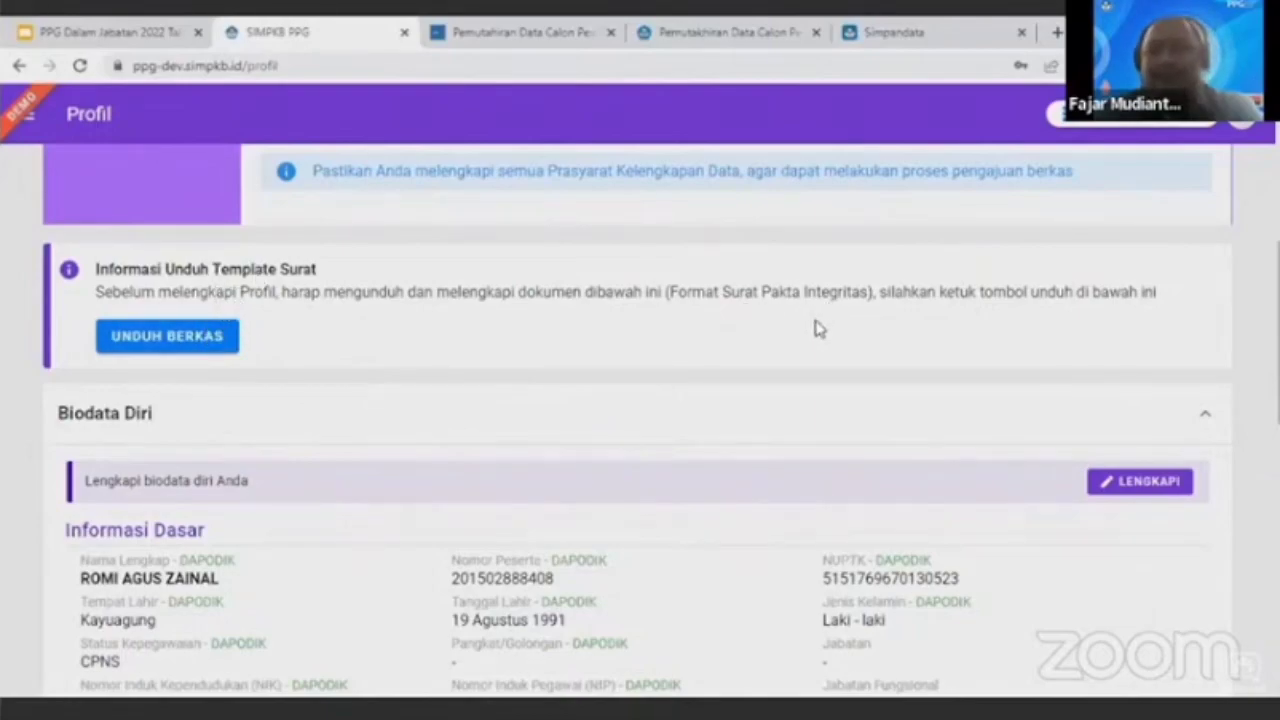
click(202, 343)
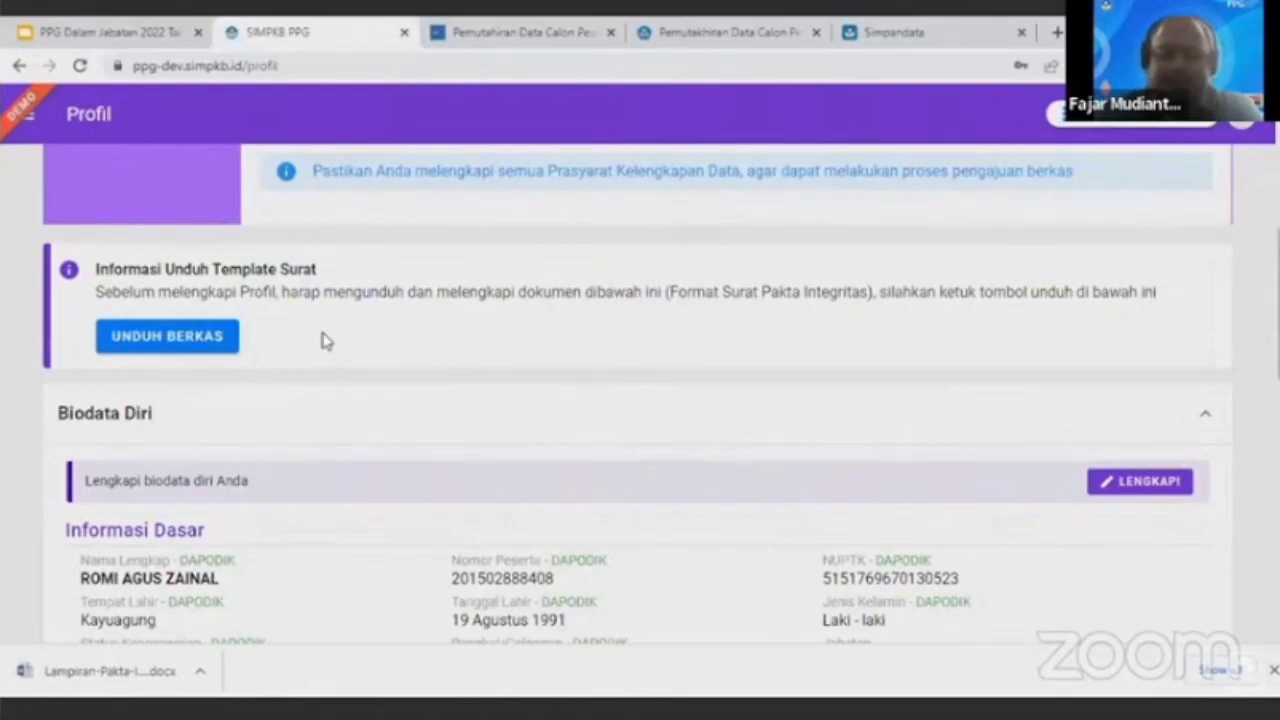
- Review the prerequisites, collapse the Biodata Diri section to view the list of profile sections, and expand it again
scroll(422, 362, up, 4)
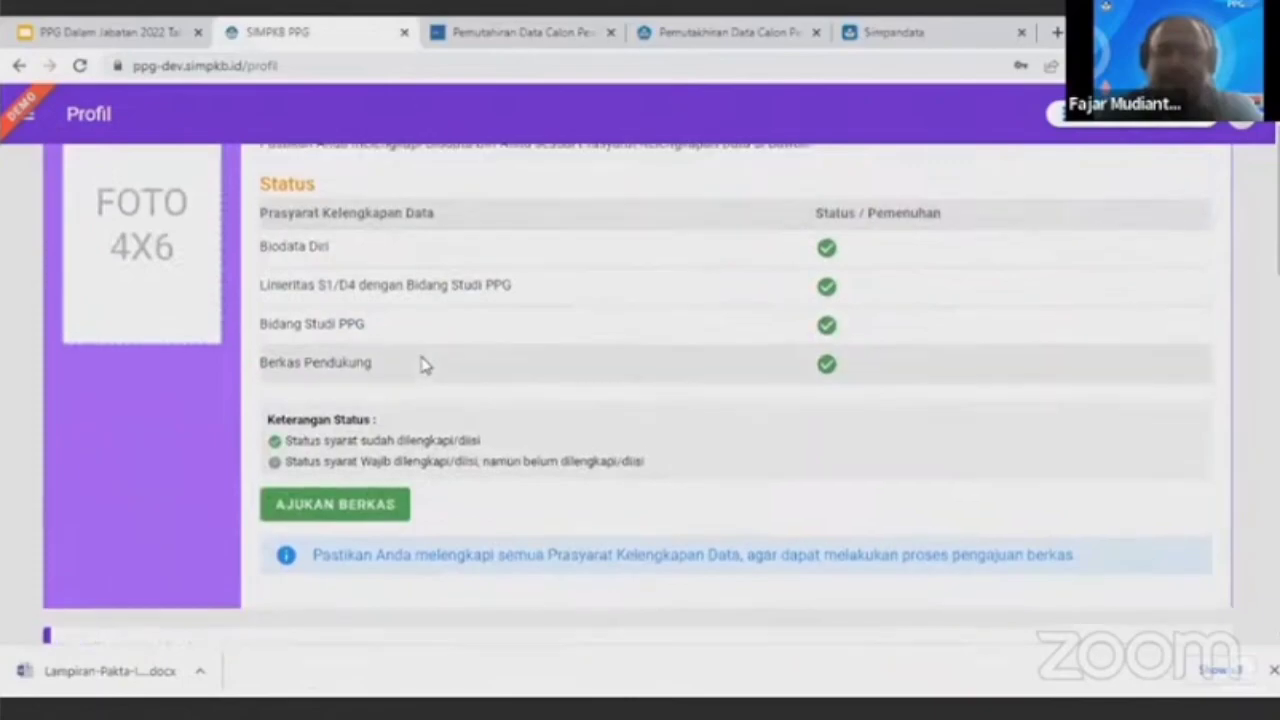
scroll(422, 363, up, 1)
scroll(412, 352, down, 6)
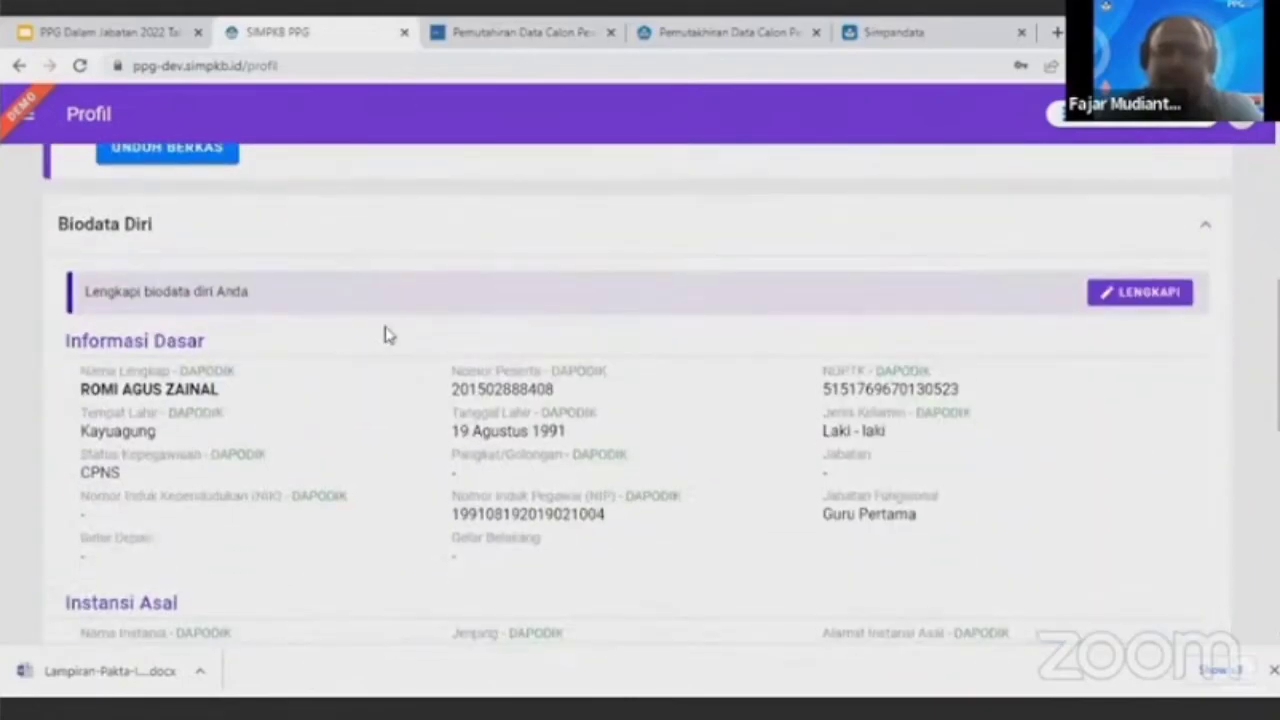
click(306, 245)
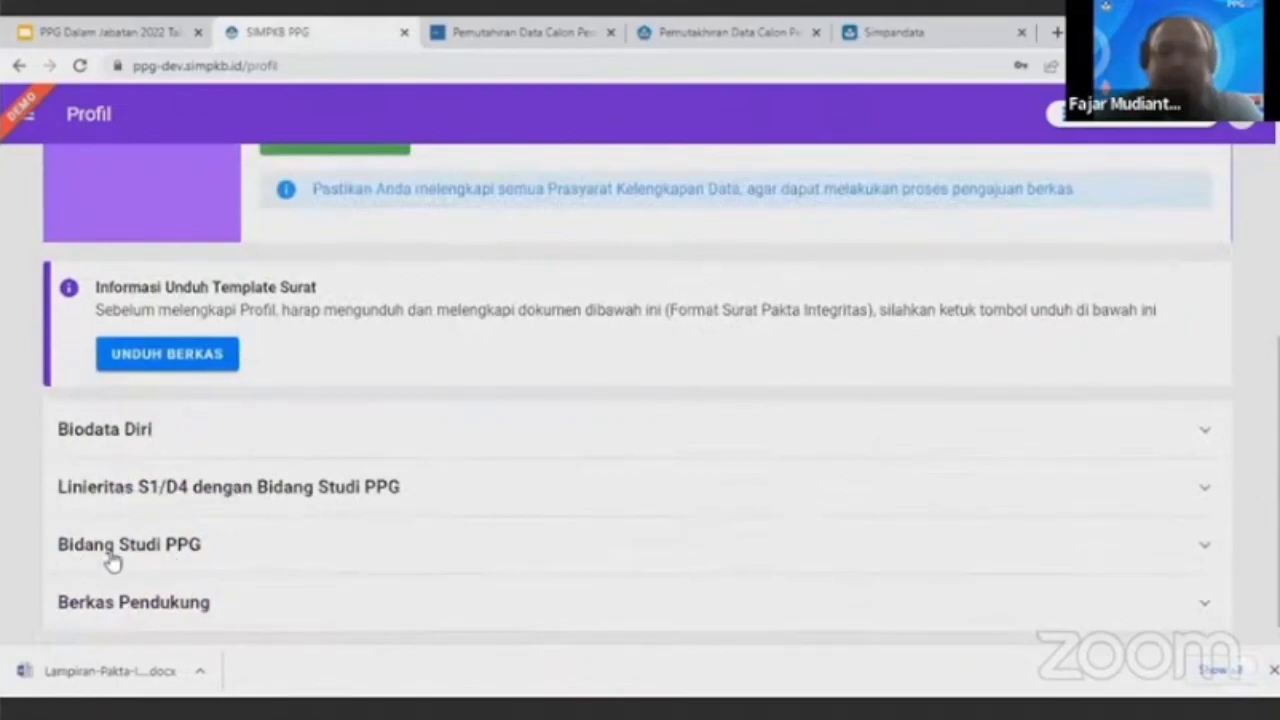
click(318, 444)
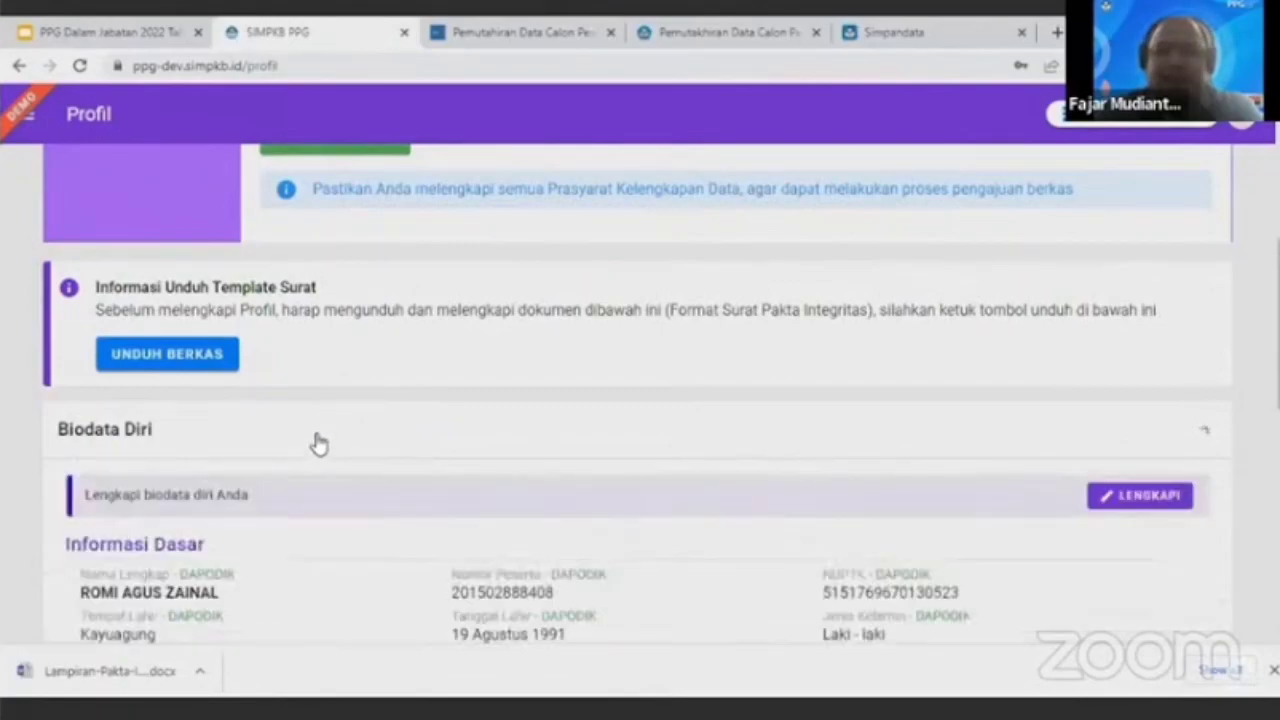
scroll(318, 444, down, 3)
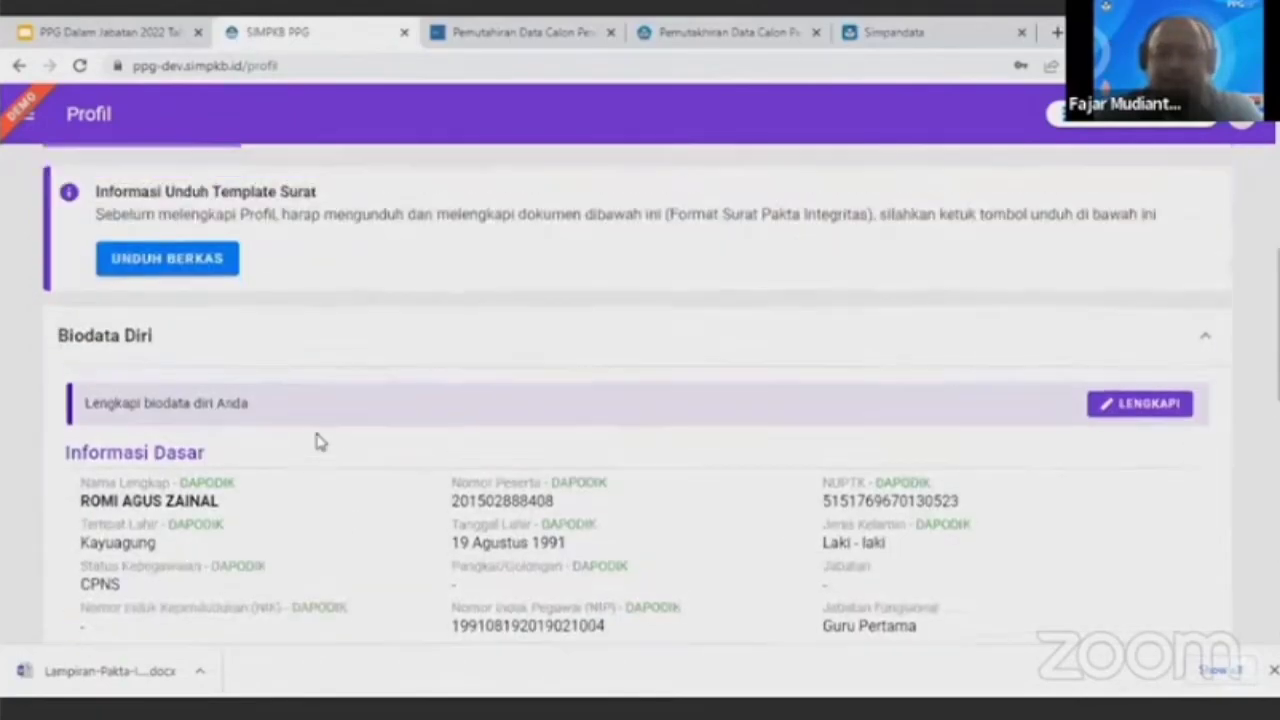
- Open the biodata form for completion and examine its personal, Instansi Asal, Informasi Rekening and Kontak fields
click(1123, 313)
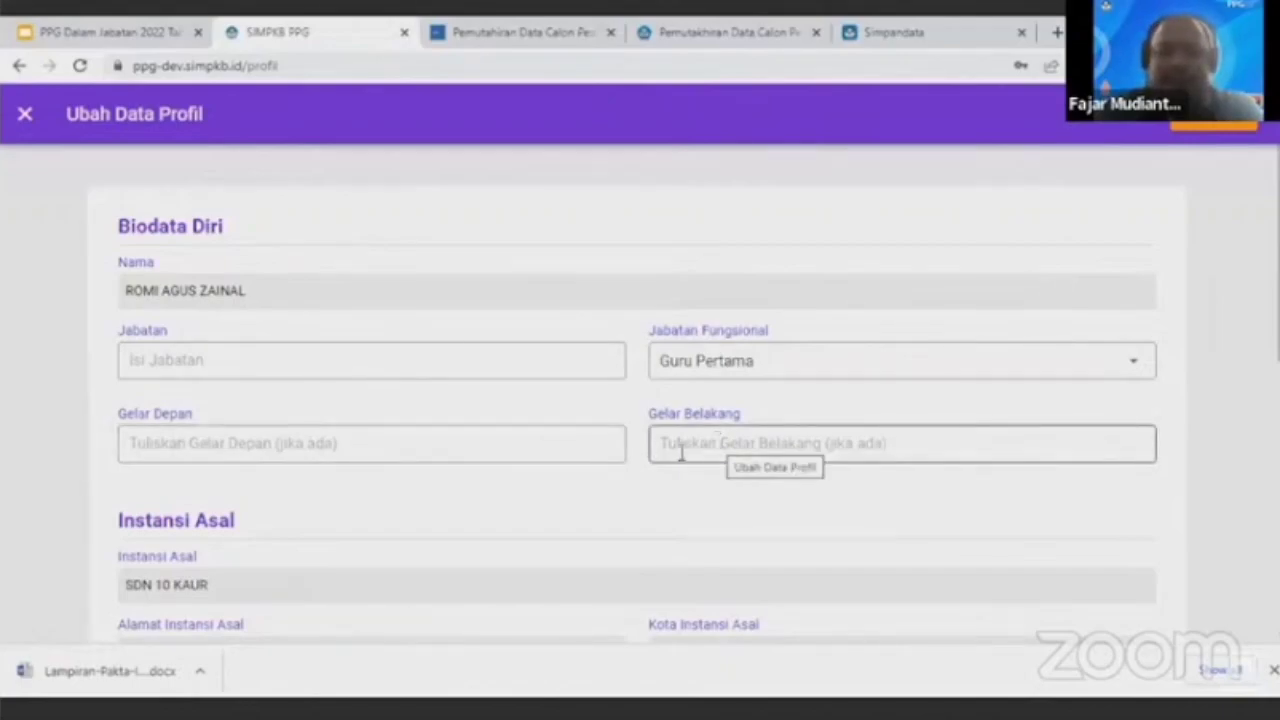
scroll(670, 458, down, 2)
scroll(560, 416, down, 1)
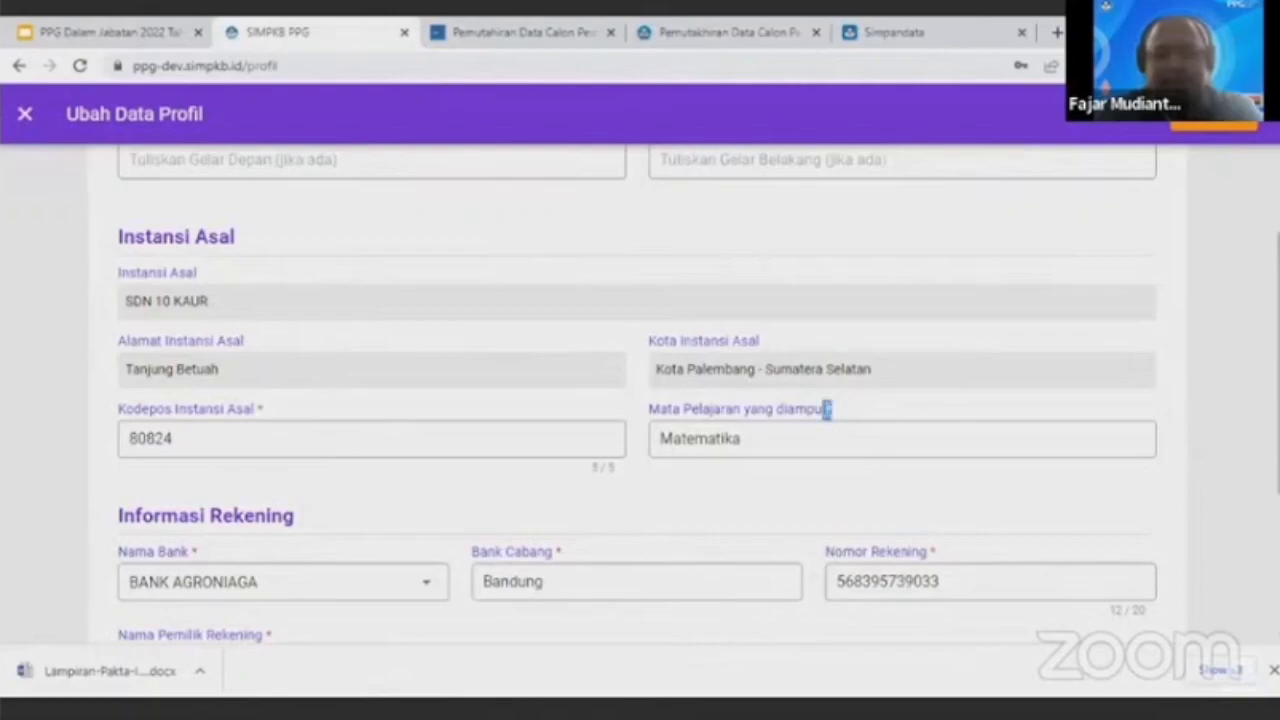
click(502, 399)
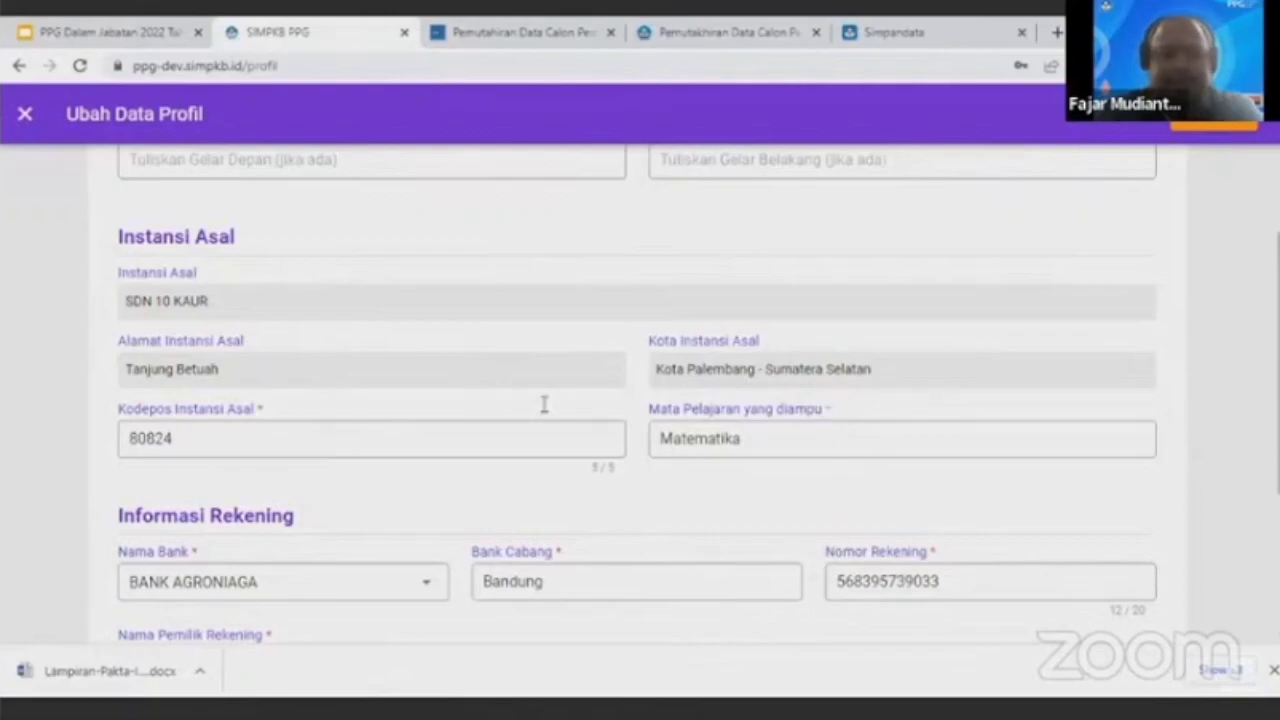
scroll(546, 405, down, 2)
scroll(543, 406, up, 1)
scroll(475, 440, down, 1)
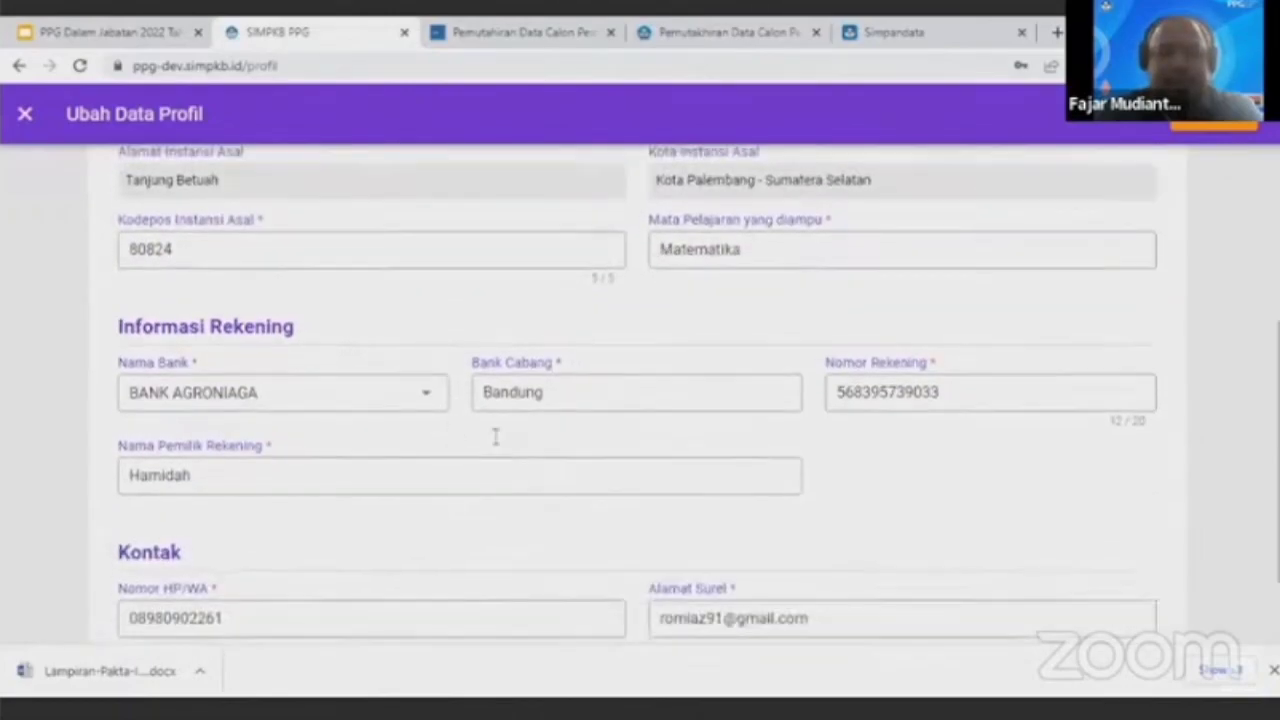
scroll(535, 436, down, 1)
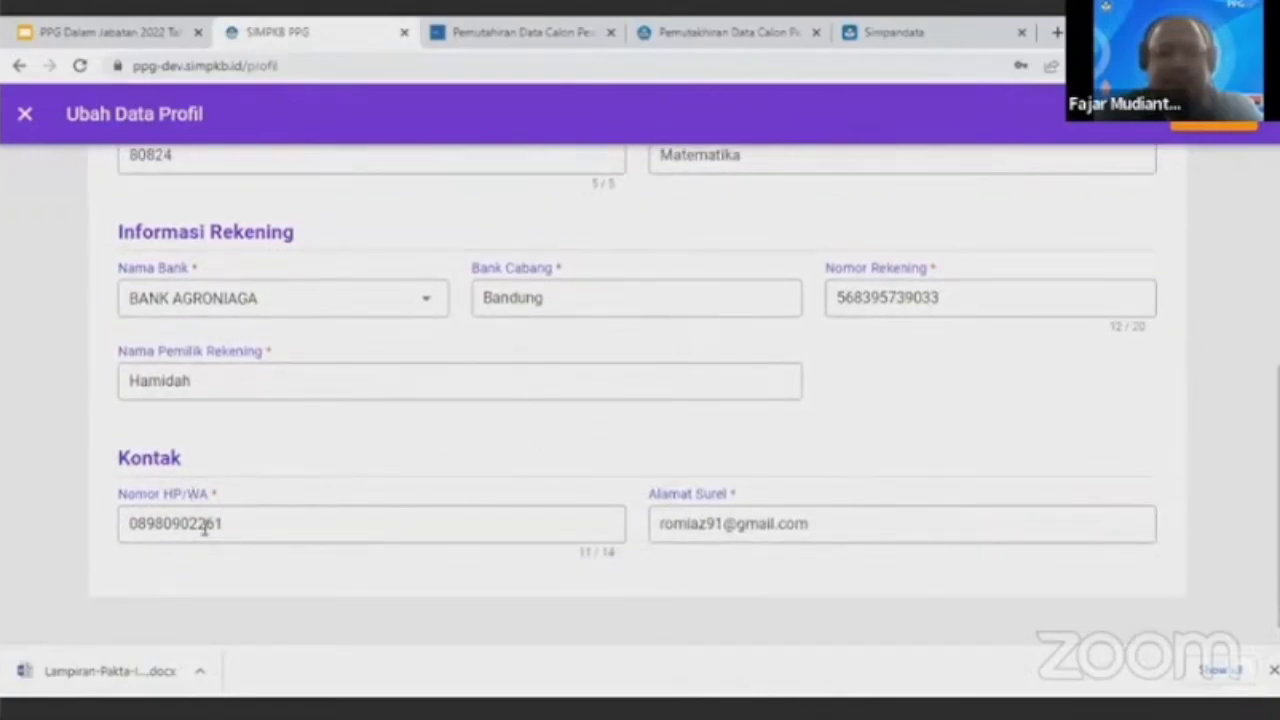
click(275, 521)
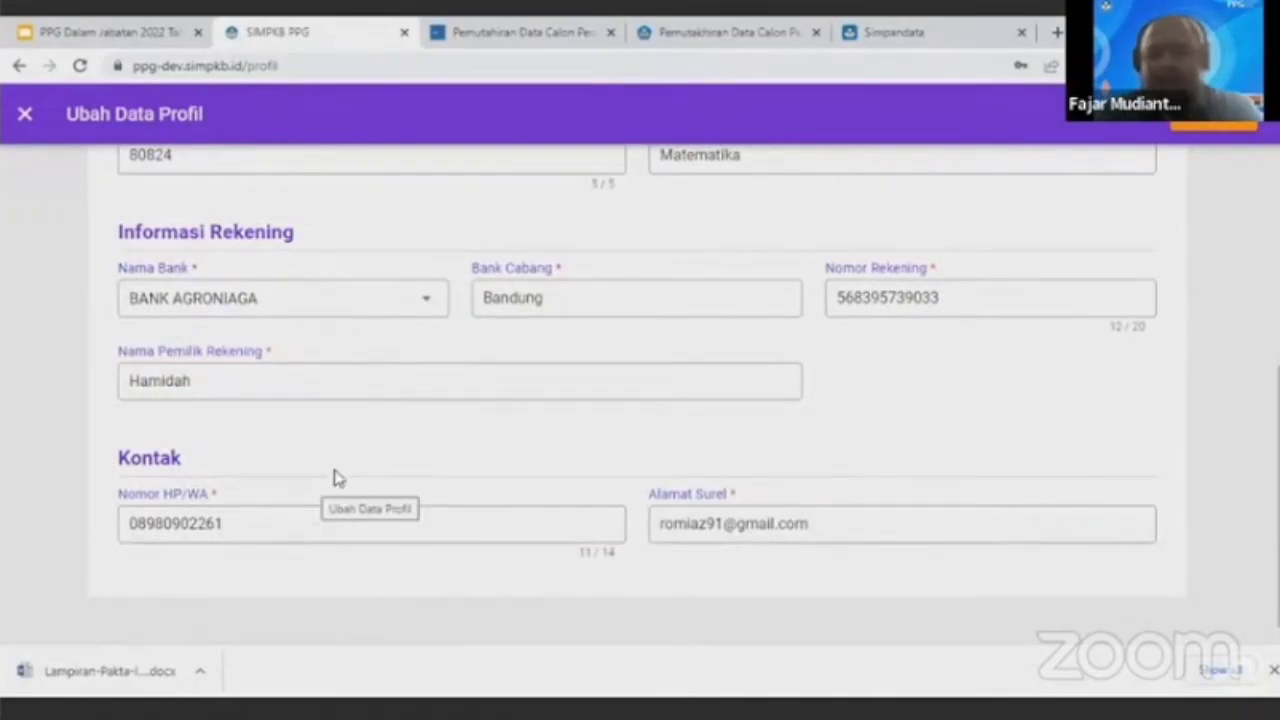
click(652, 530)
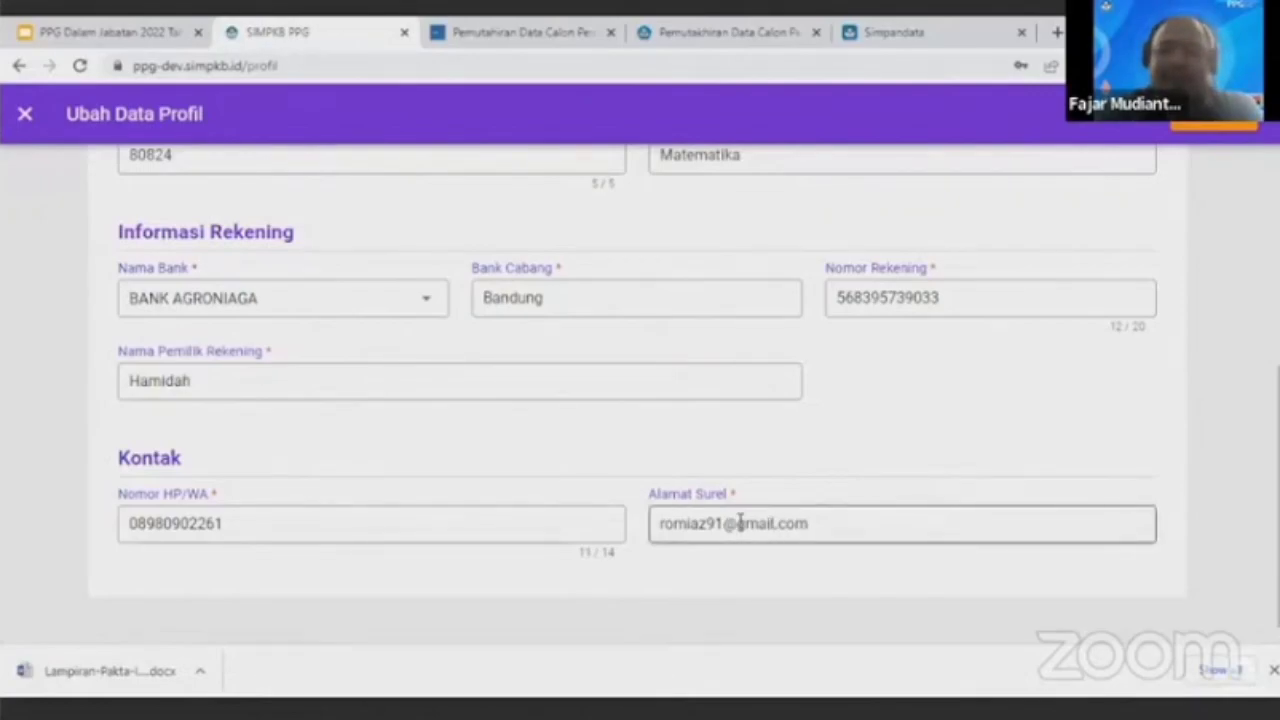
scroll(937, 466, up, 4)
scroll(938, 466, up, 2)
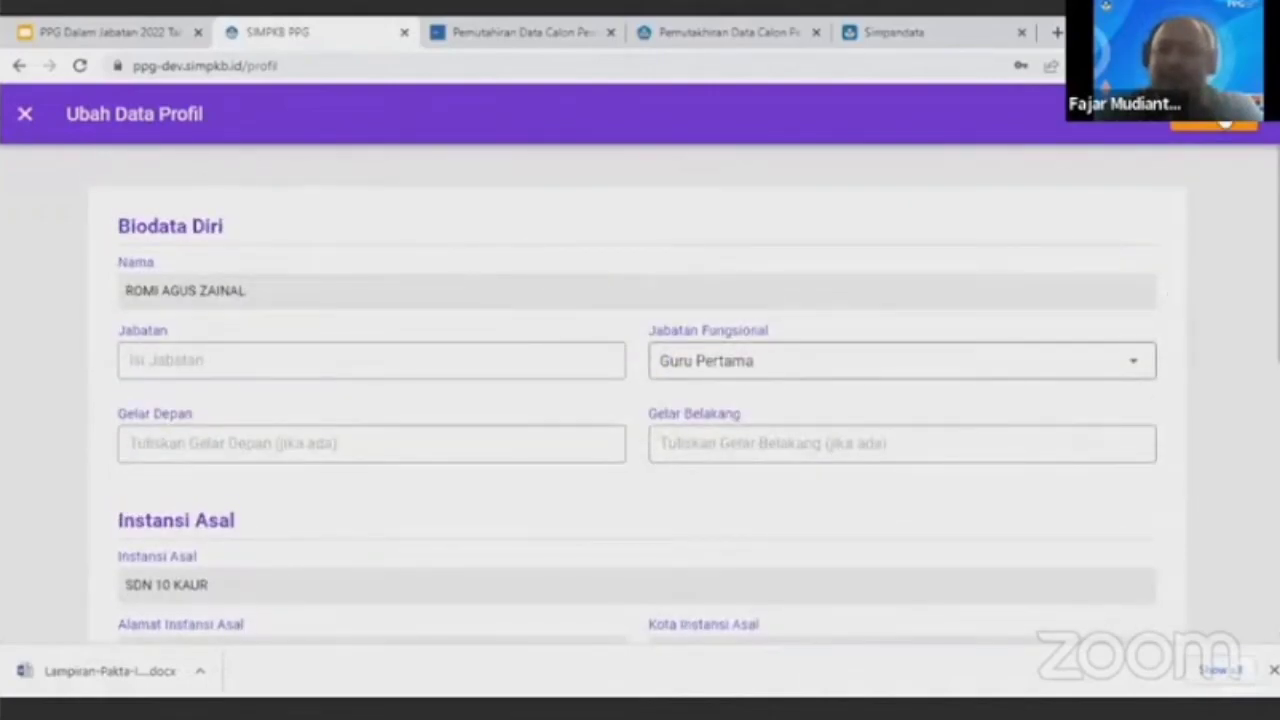
- Save the profile data form and check the Biodata Diri entry in the prerequisite status list
click(1195, 126)
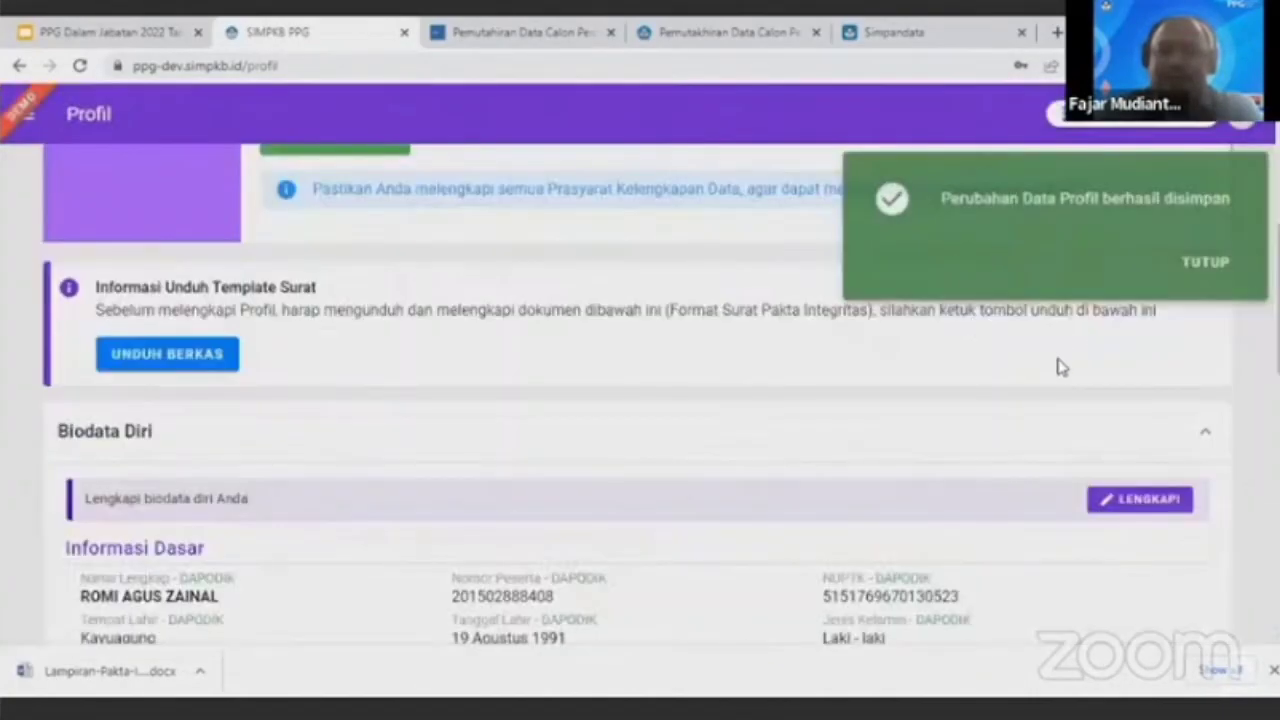
scroll(1065, 368, up, 4)
scroll(1000, 355, up, 1)
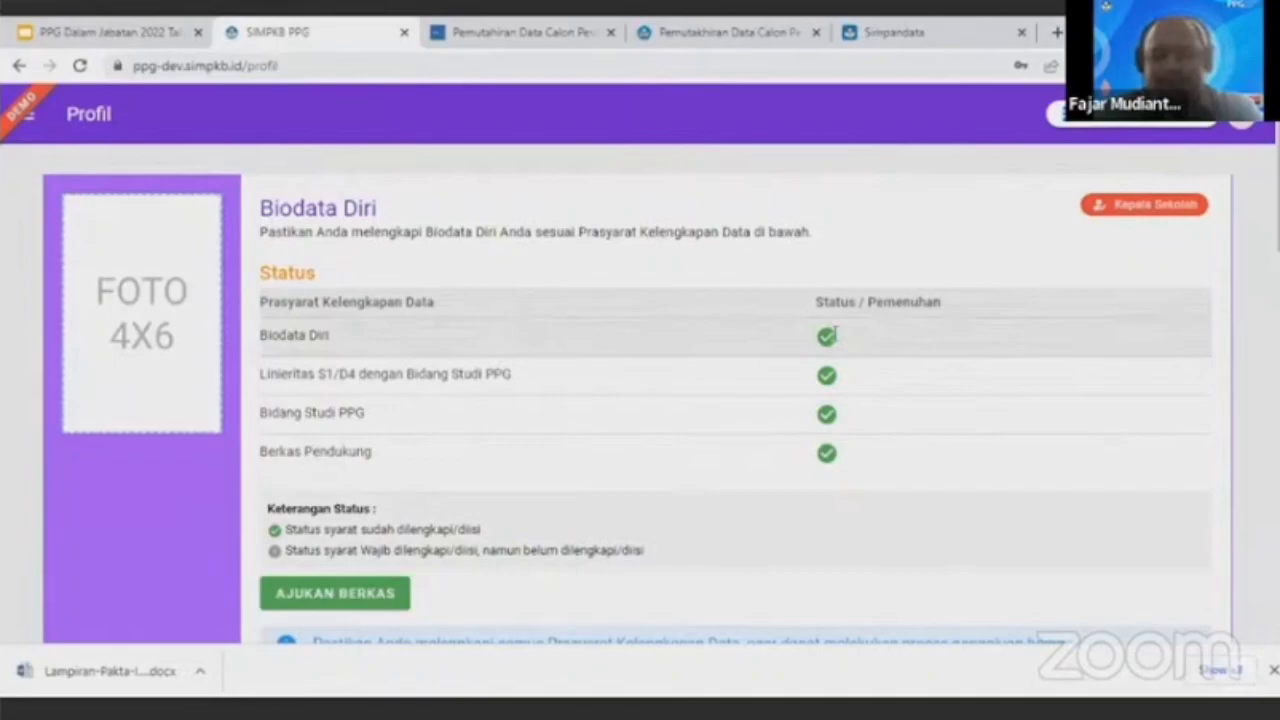
- Expand the Linieritas S1/D4 dengan Bidang Studi PPG section and review its linearity data and diploma scan entry
scroll(1088, 440, down, 3)
scroll(1088, 440, down, 10)
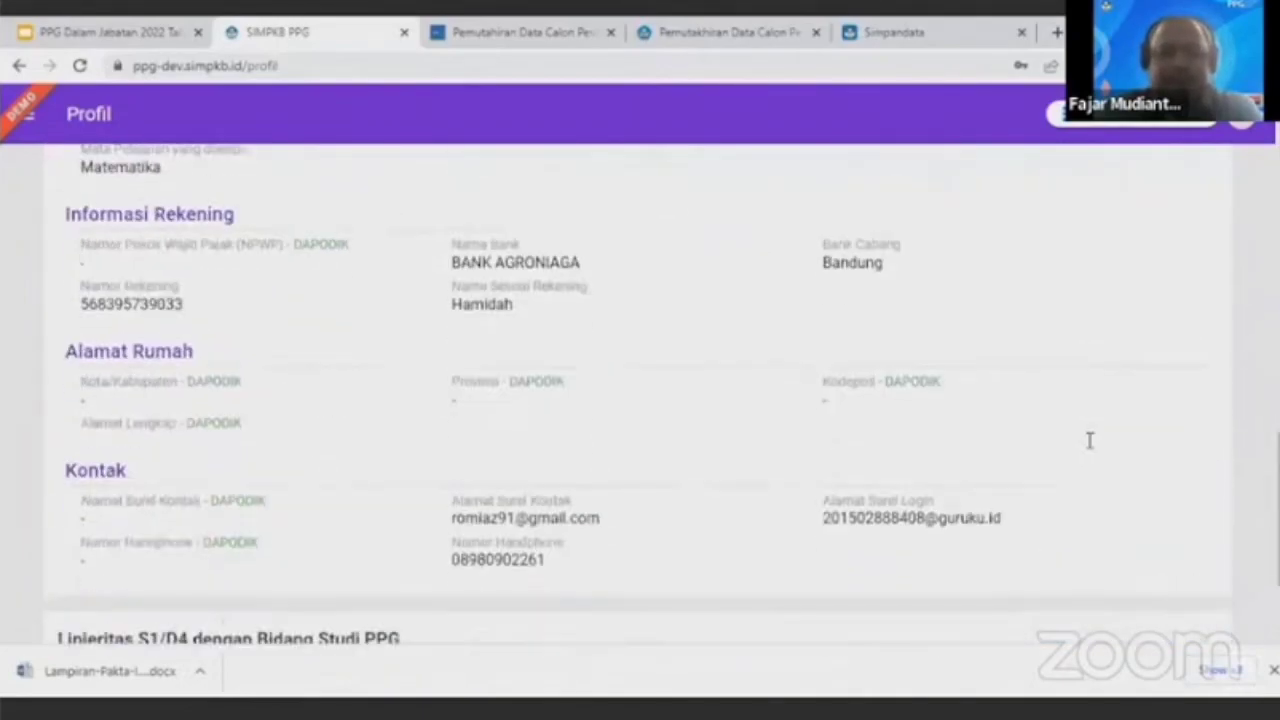
scroll(1090, 440, down, 2)
scroll(1090, 440, up, 4)
scroll(1090, 440, down, 3)
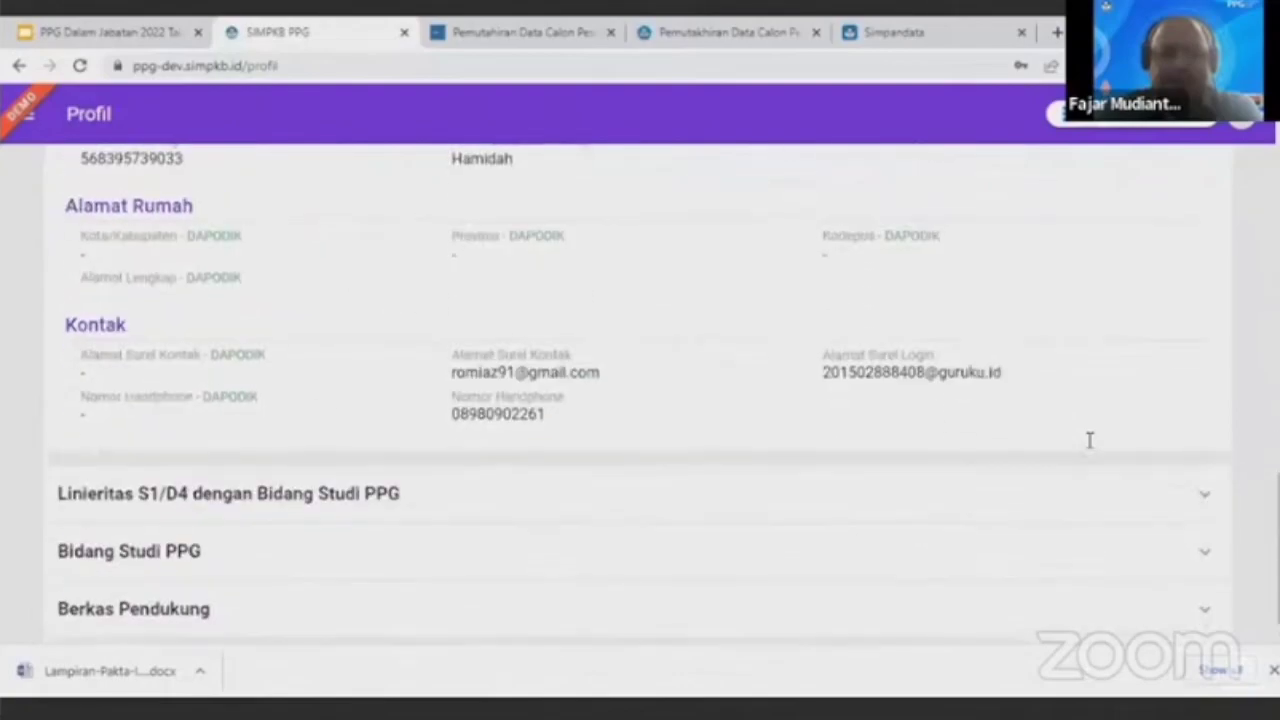
click(1089, 493)
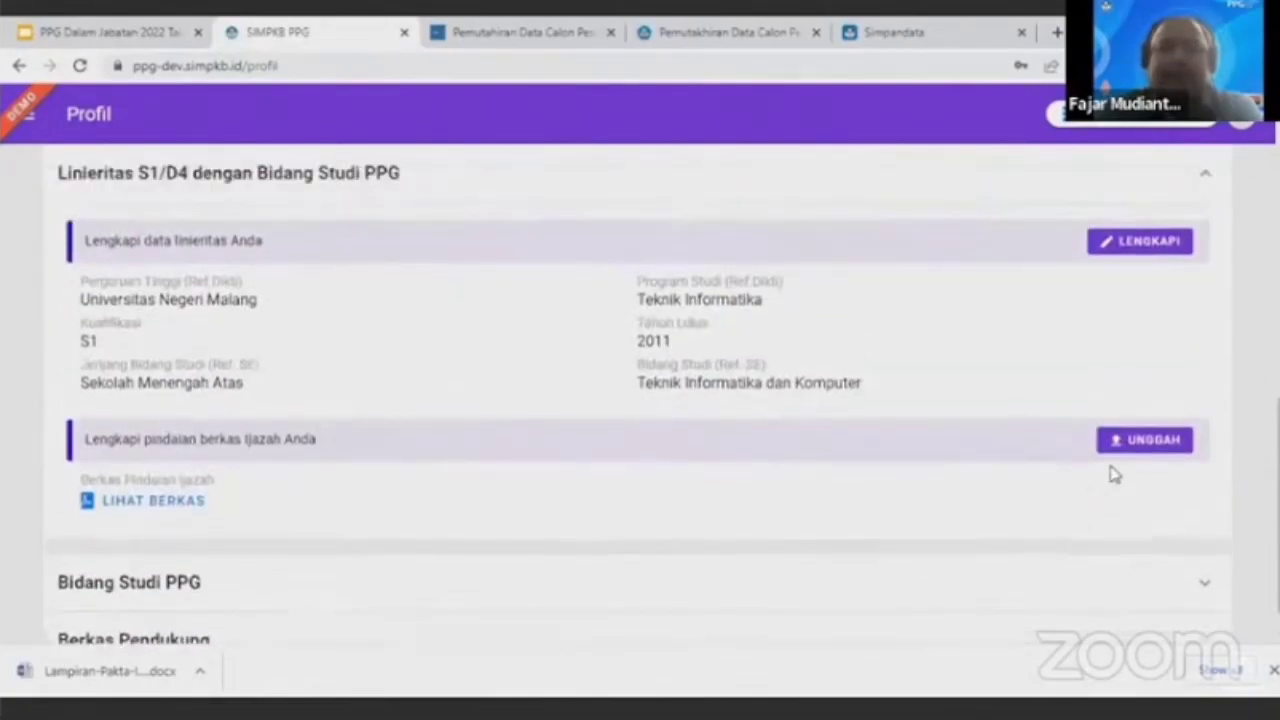
scroll(1115, 475, up, 3)
scroll(1110, 471, down, 2)
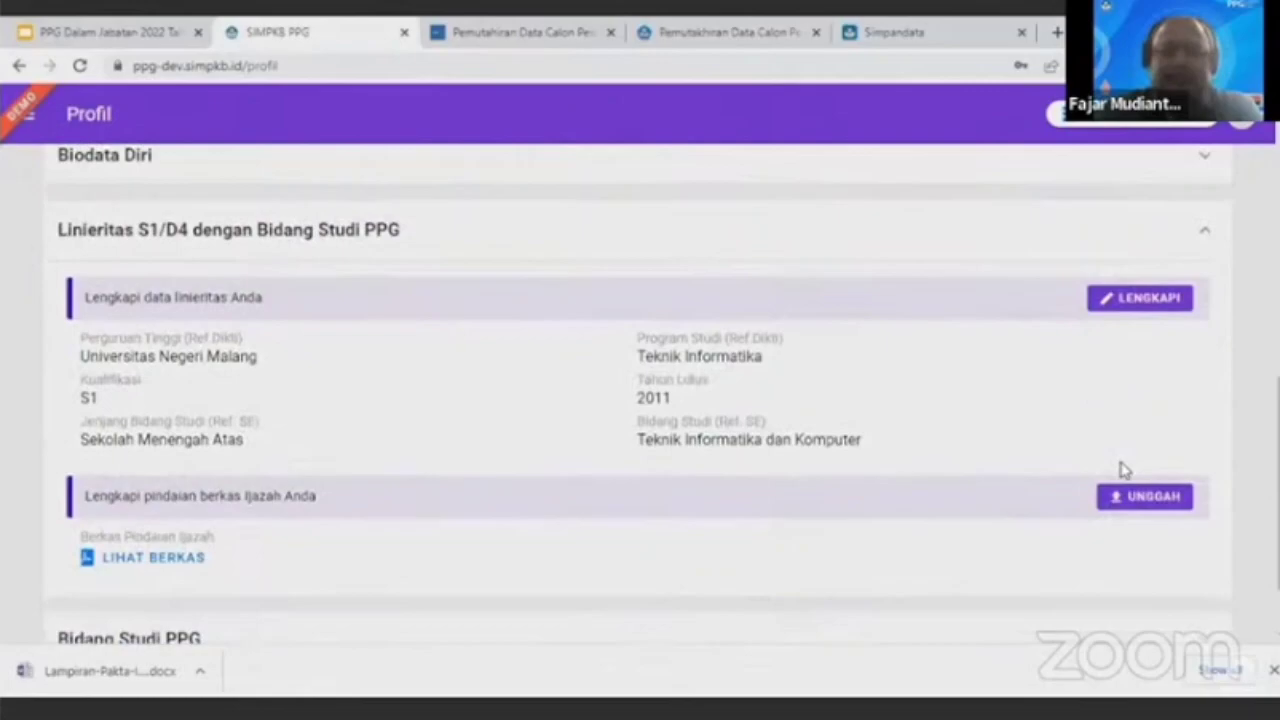
scroll(1120, 470, up, 2)
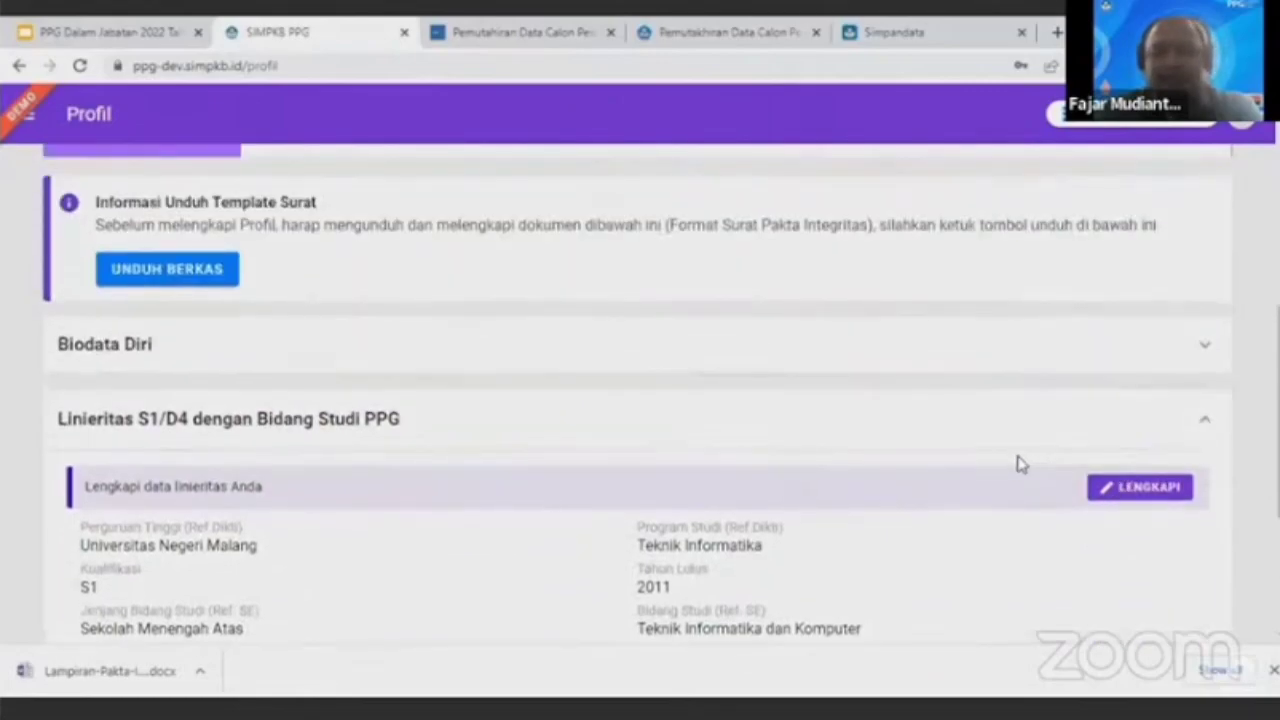
scroll(1020, 463, down, 1)
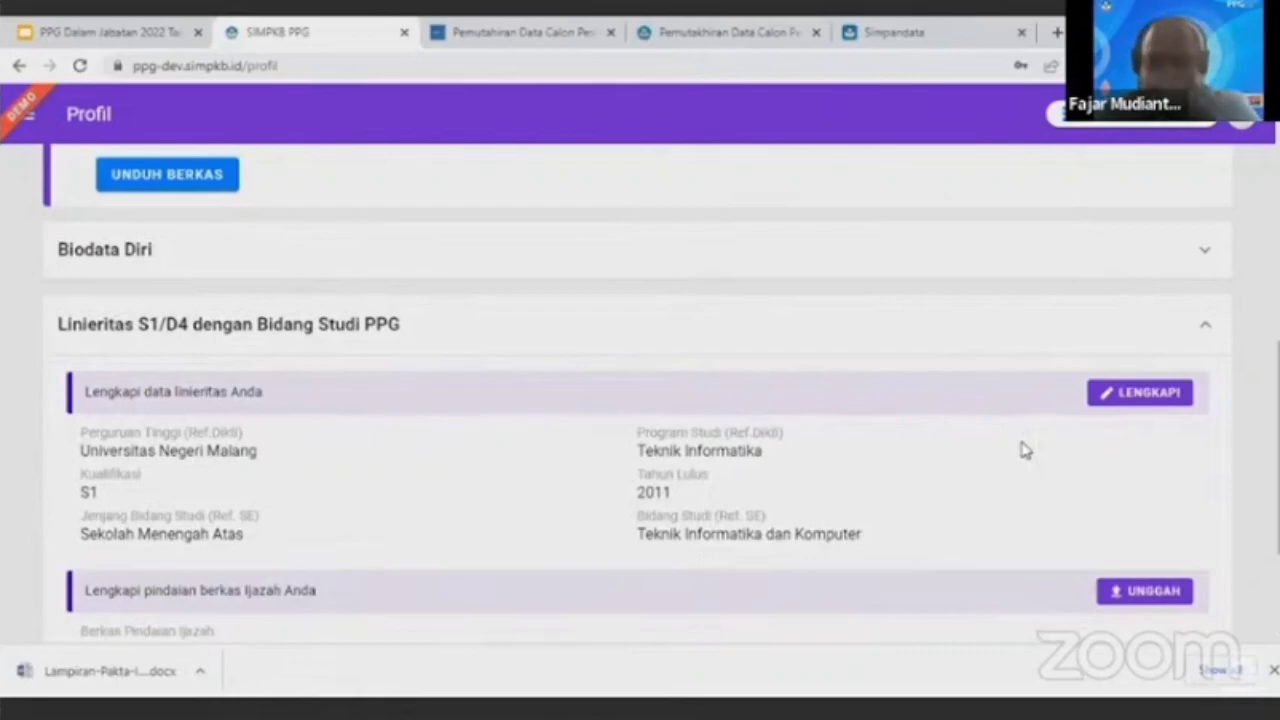
- Open the linearity data for completion, check the university, study program, education level and study field entries, and save the form
click(1140, 393)
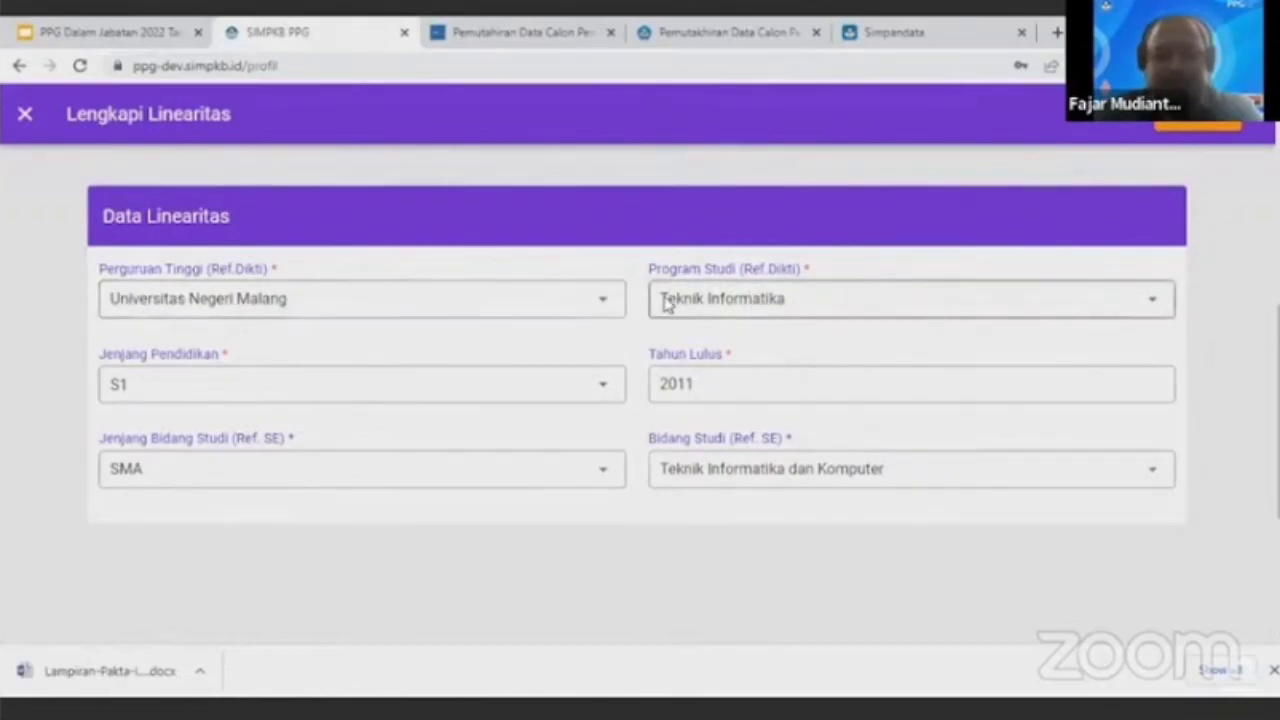
click(590, 367)
click(27, 368)
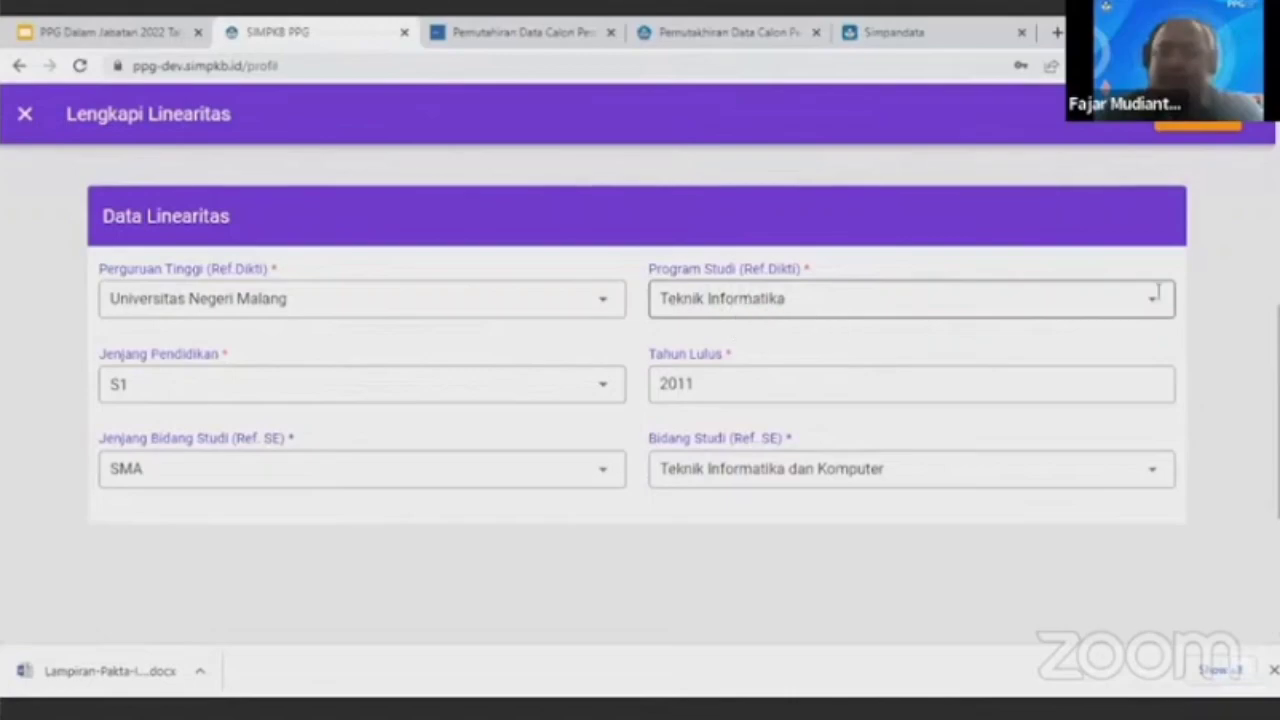
click(1160, 127)
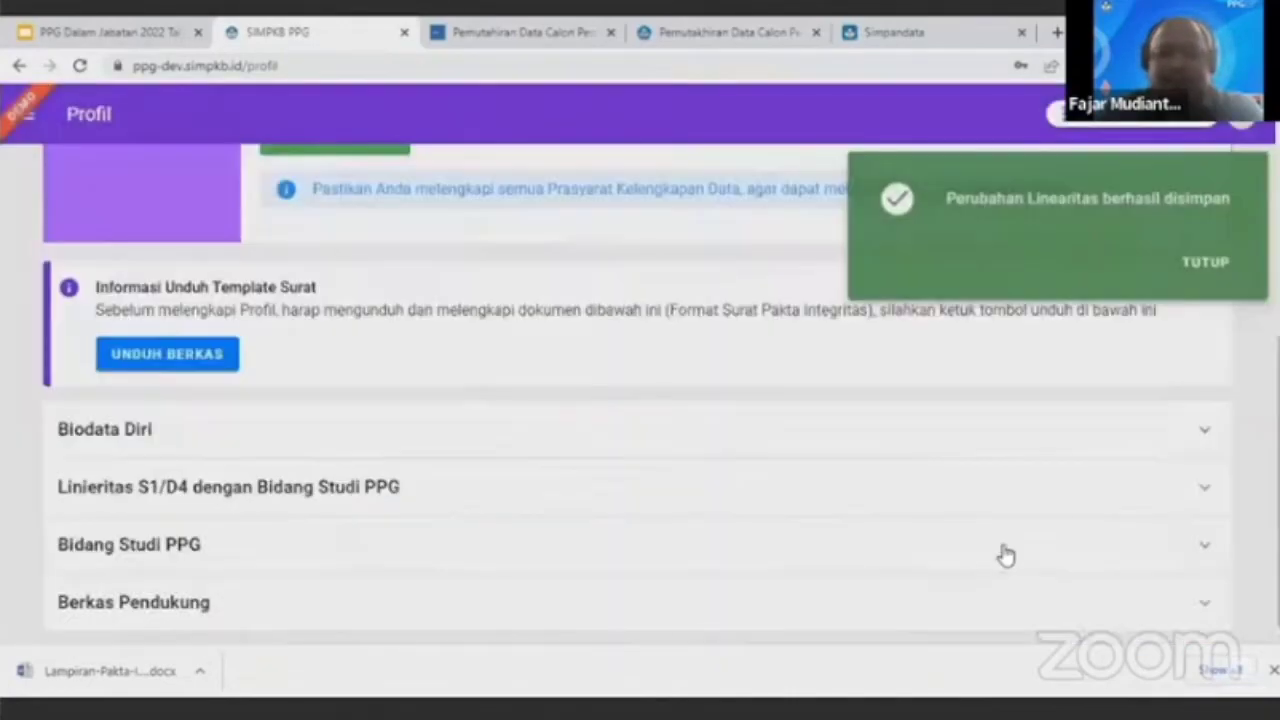
- Open the Bidang Studi PPG form, examine the available study field options, and return to the profile
click(1108, 468)
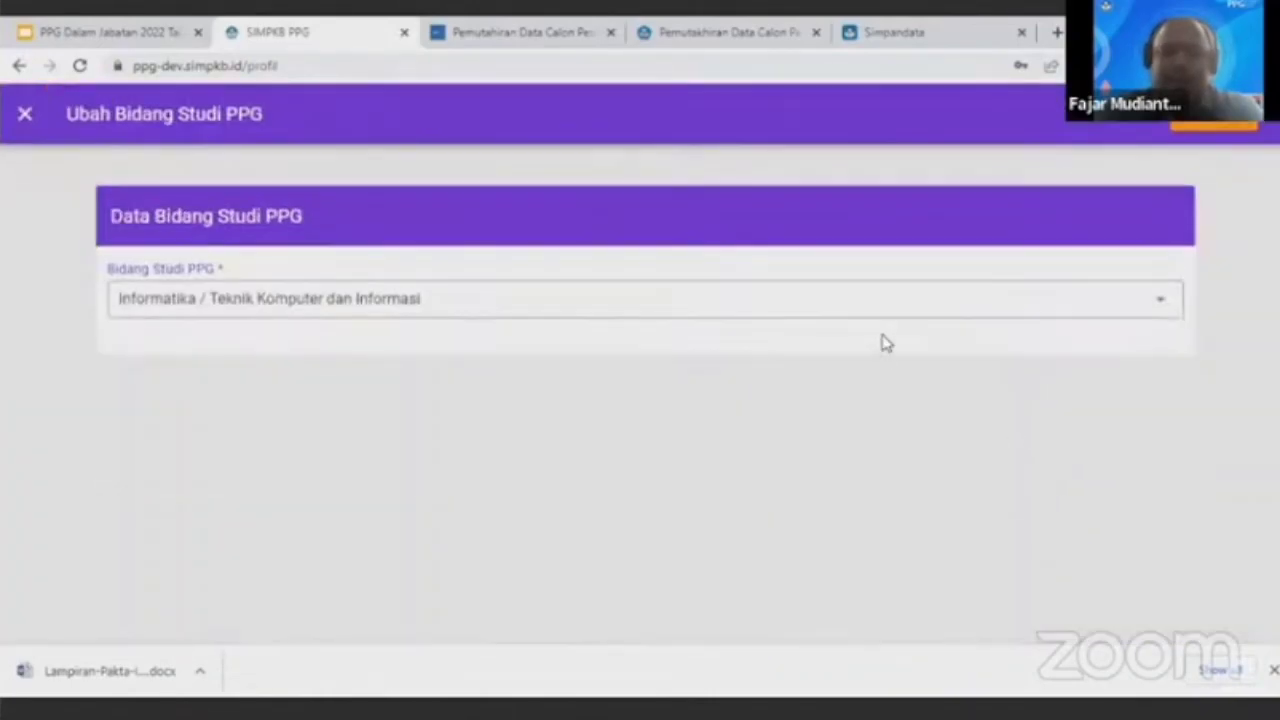
click(900, 295)
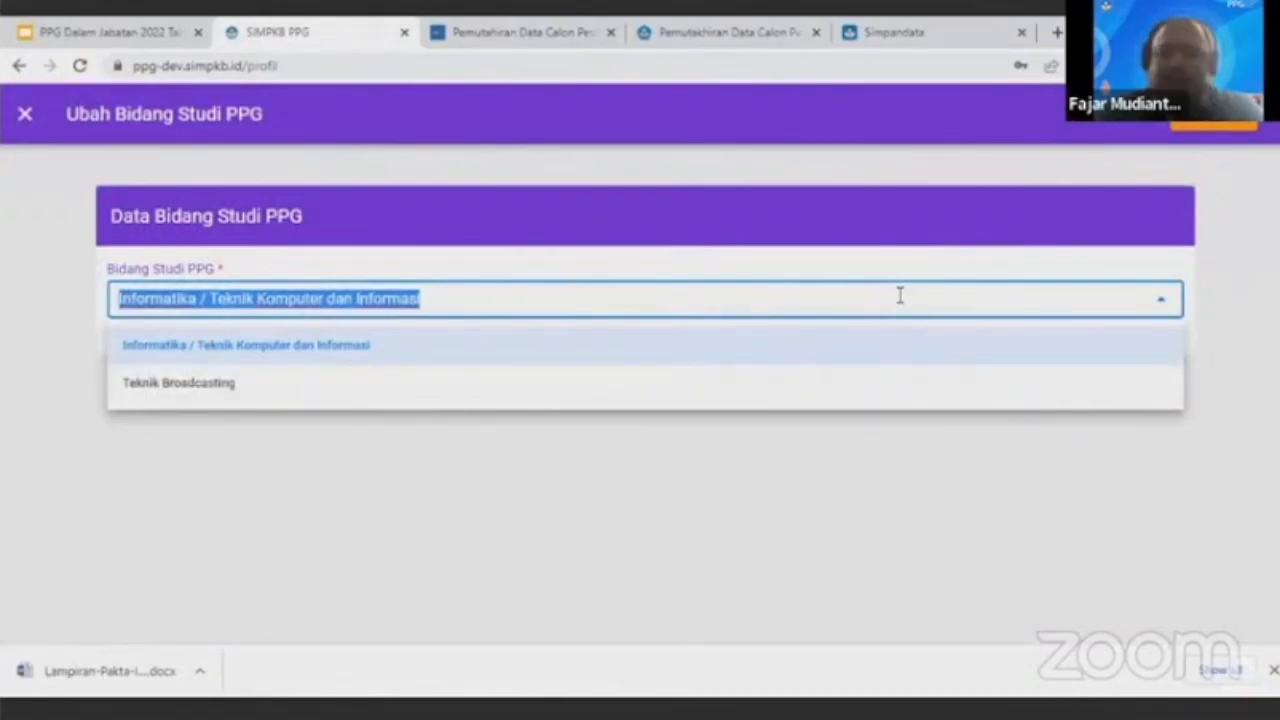
click(900, 295)
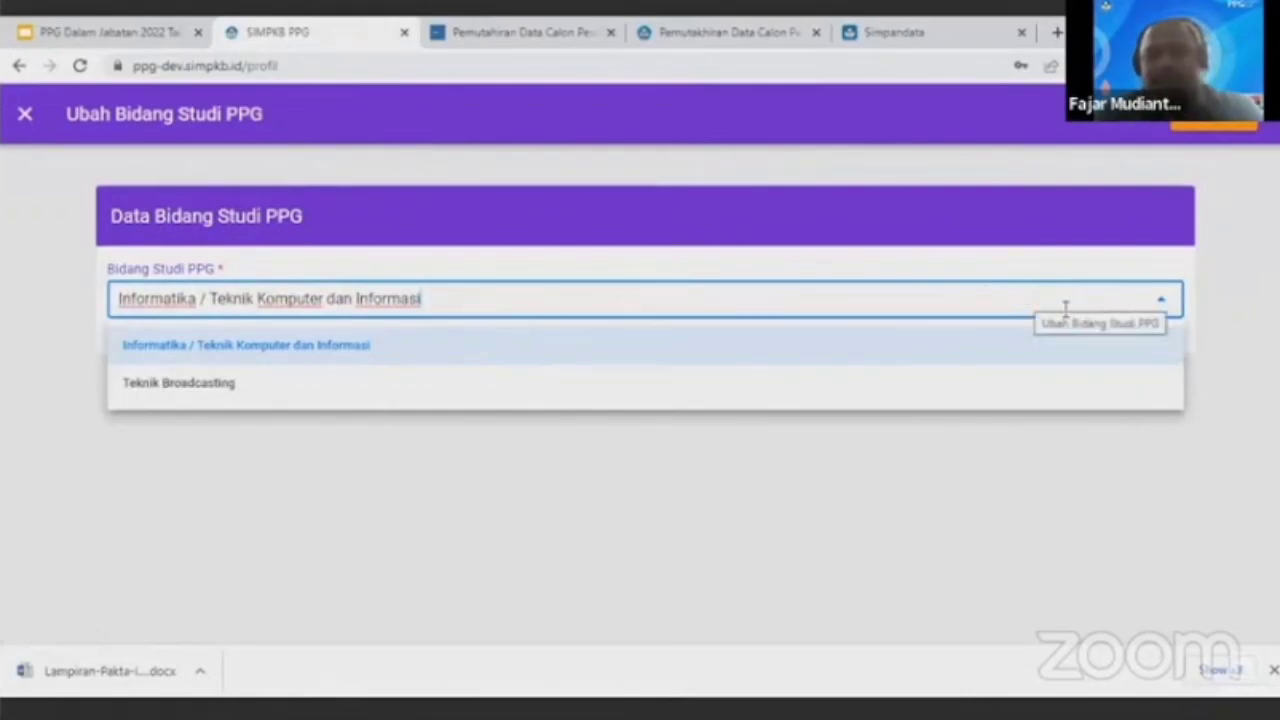
click(982, 275)
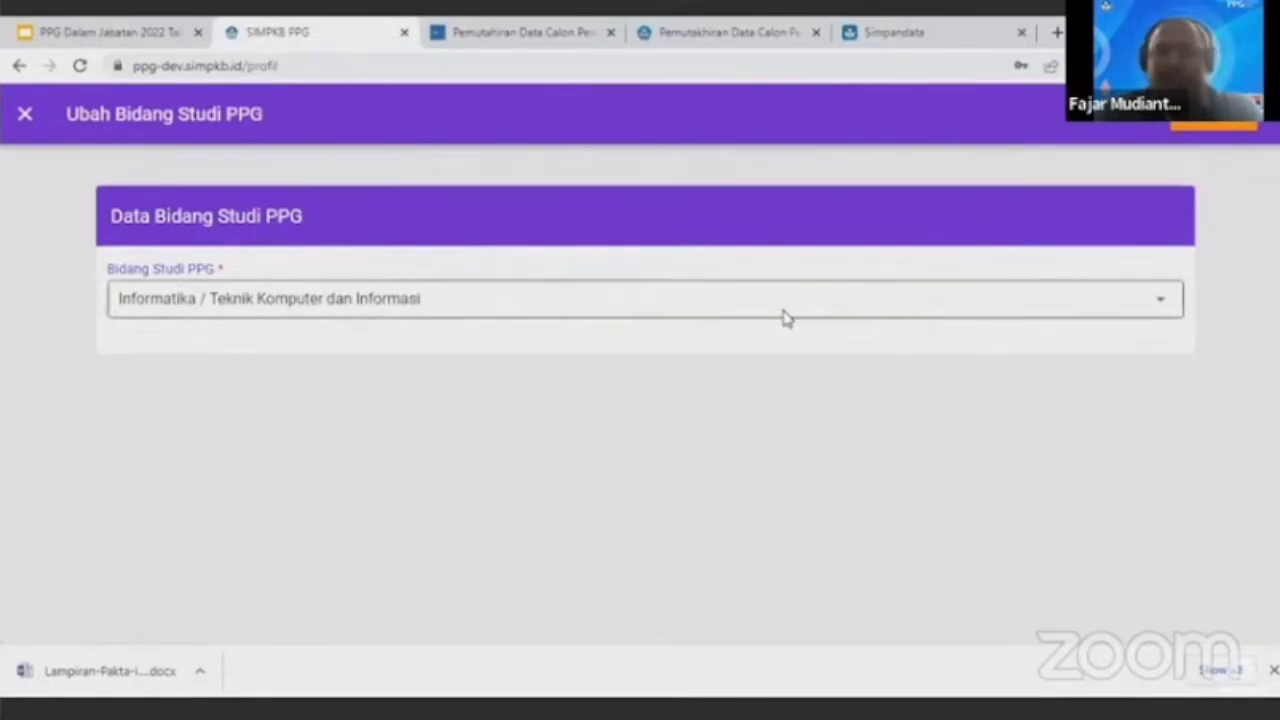
click(986, 306)
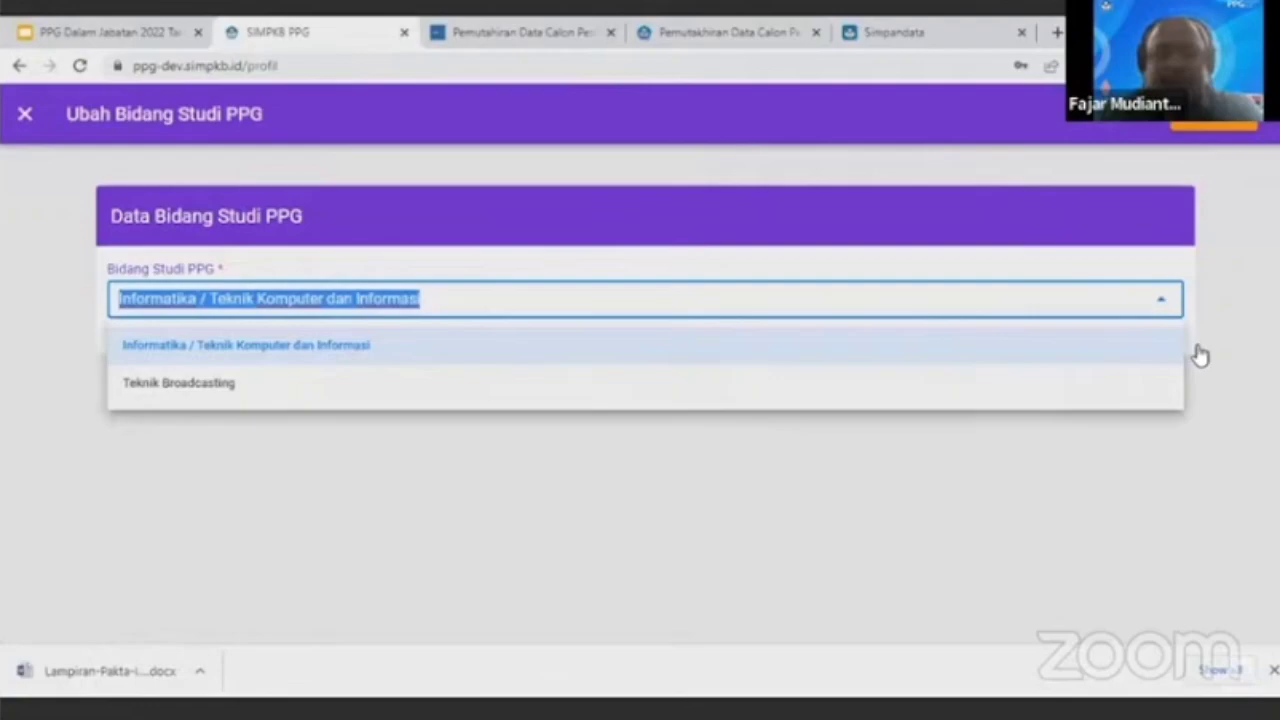
click(1111, 299)
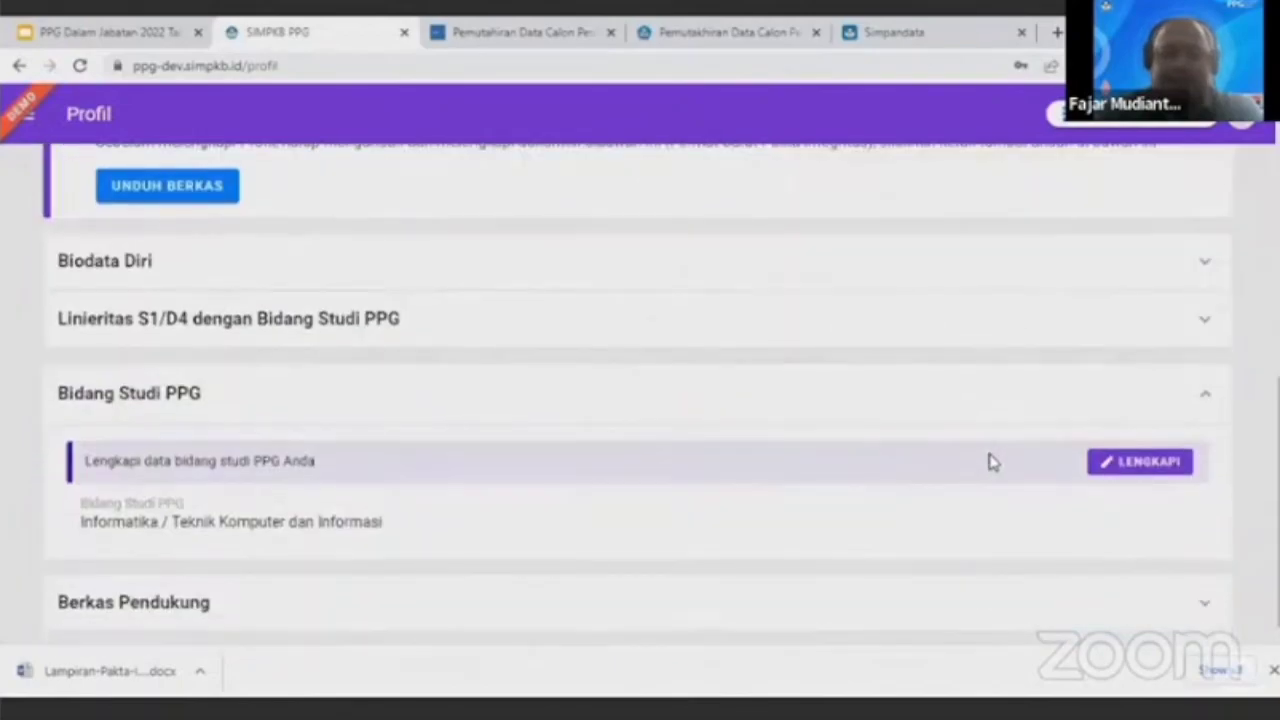
- Expand the Berkas Pendukung section and read the requirements for the appointment letter scans and Pakta Integritas
click(893, 612)
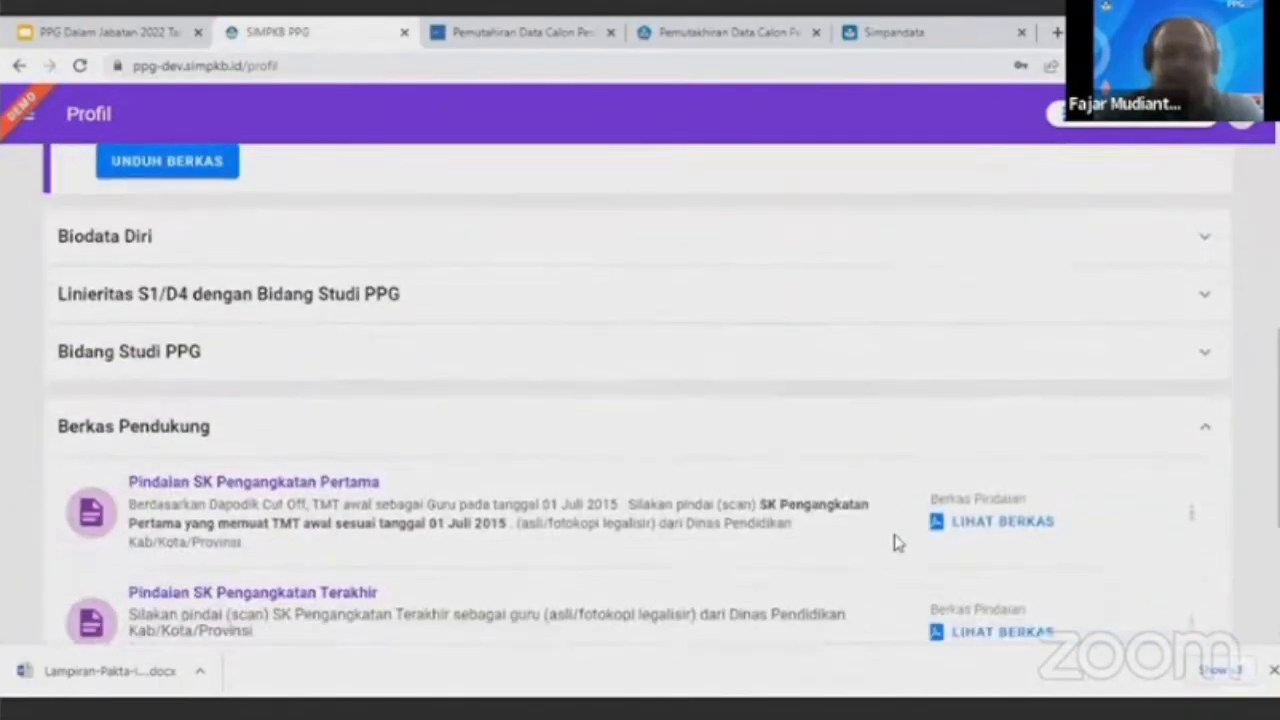
scroll(897, 542, down, 3)
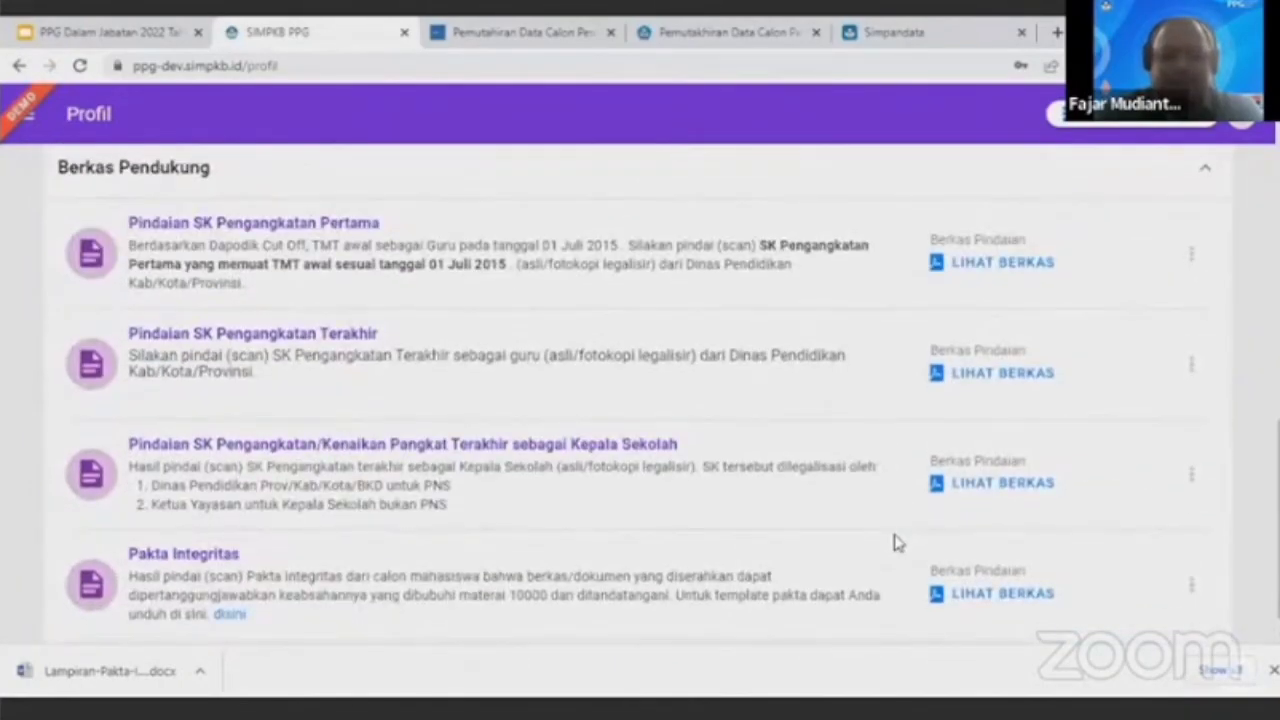
scroll(897, 542, up, 1)
scroll(895, 542, down, 1)
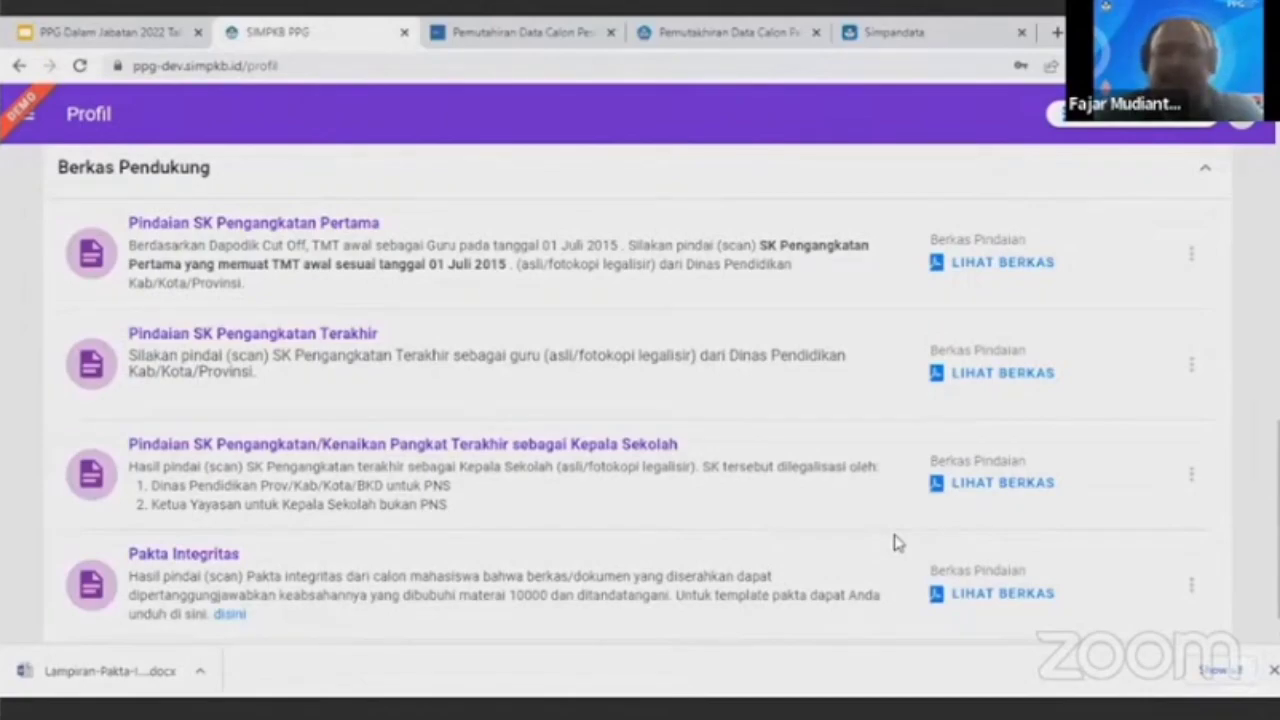
scroll(896, 542, up, 1)
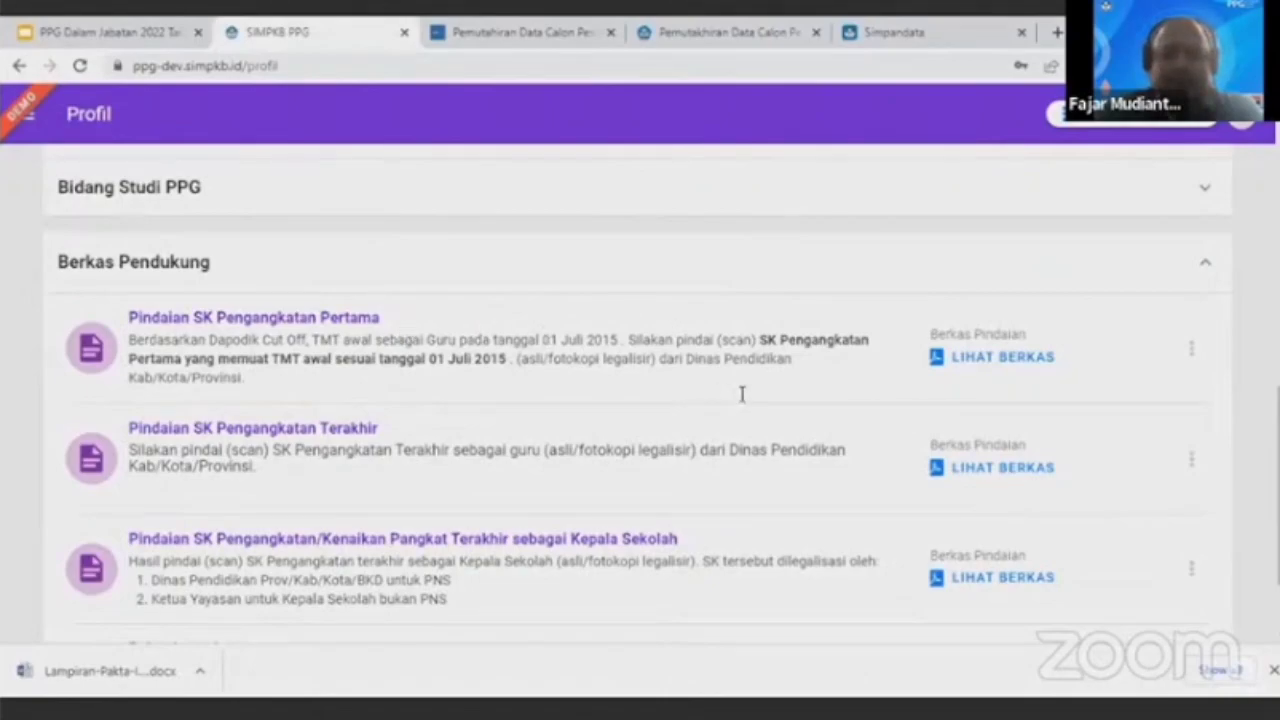
scroll(523, 343, down, 1)
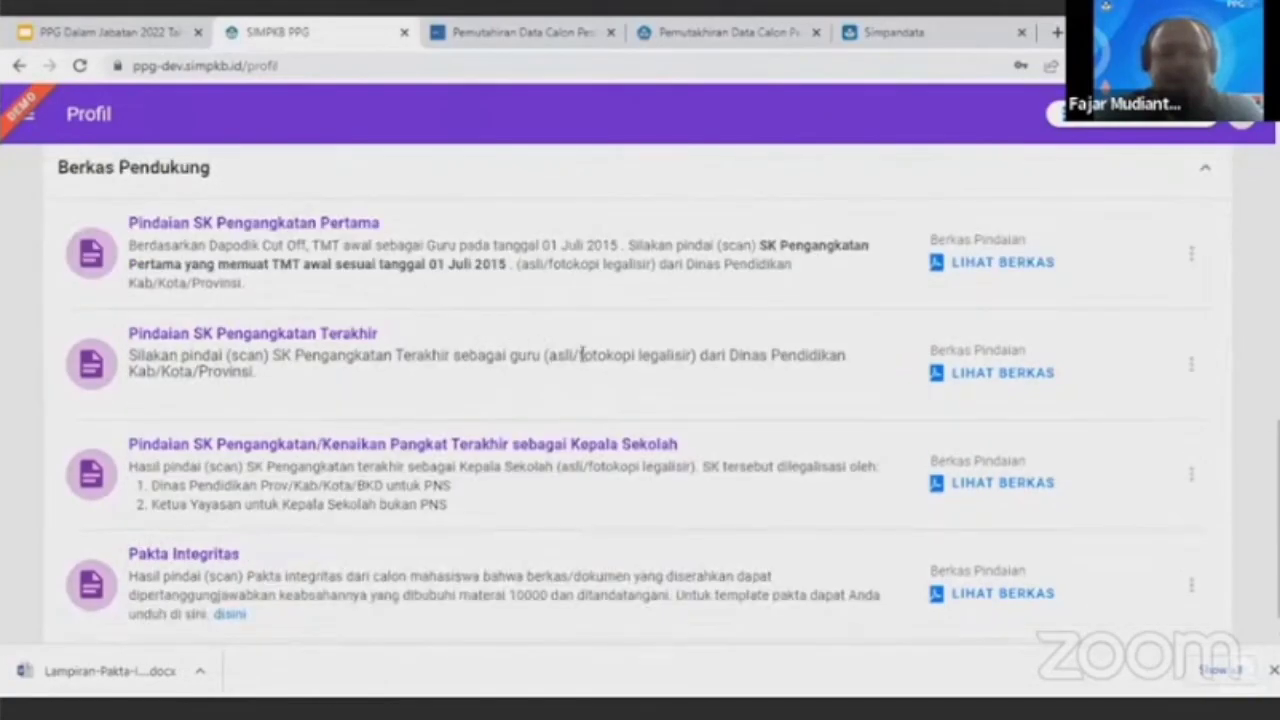
scroll(600, 380, down, 1)
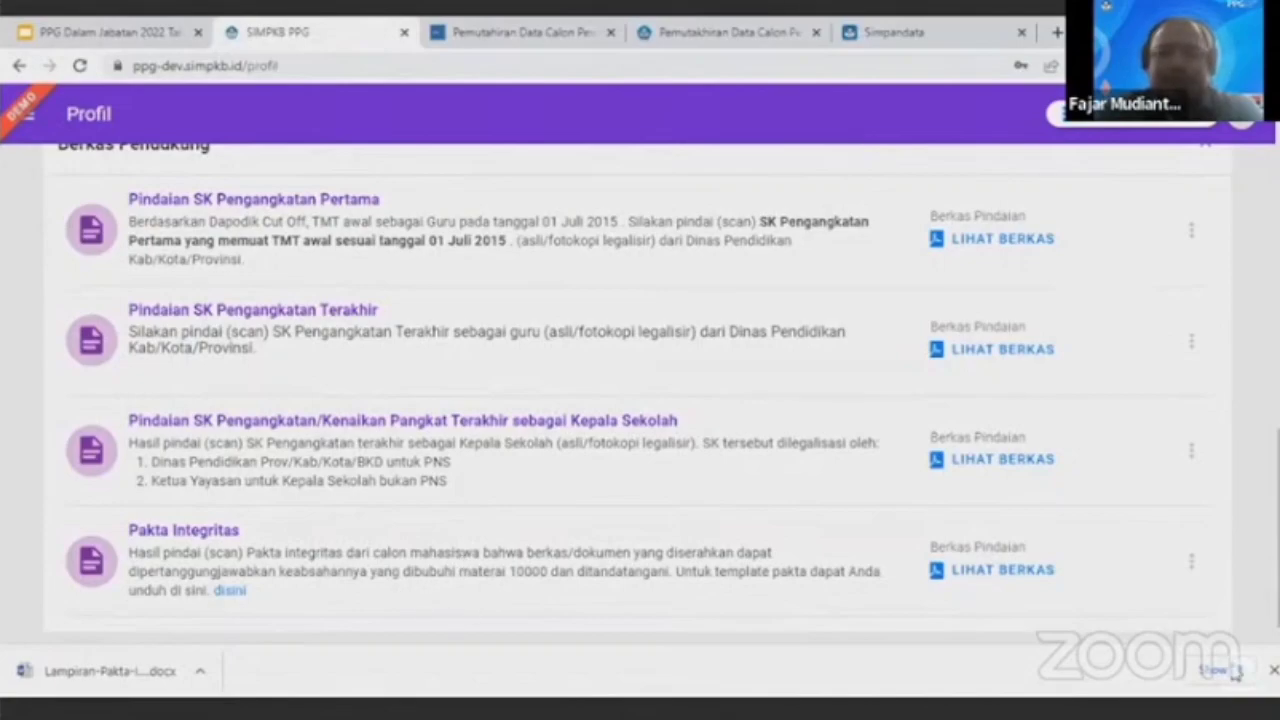
scroll(960, 600, up, 1)
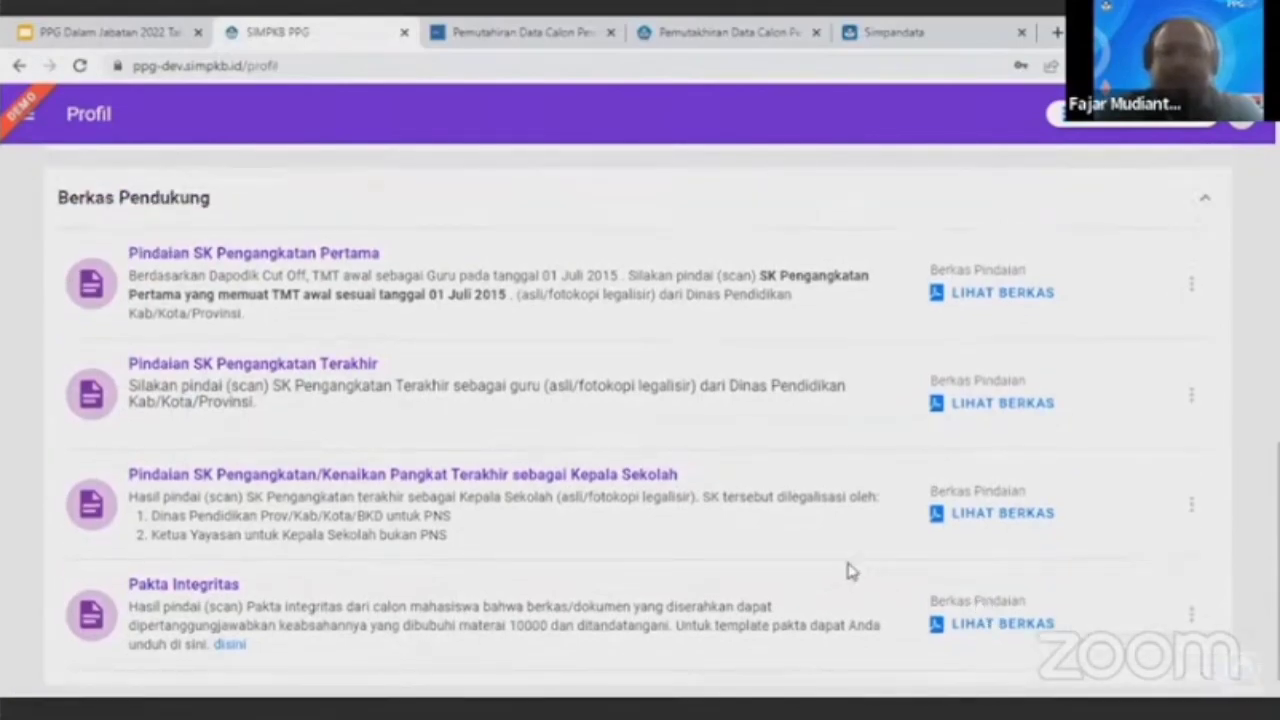
- Compare the letter template download information with the template link in the Pakta Integritas entry under Berkas Pendukung
scroll(845, 572, up, 10)
scroll(829, 580, up, 3)
scroll(829, 580, down, 4)
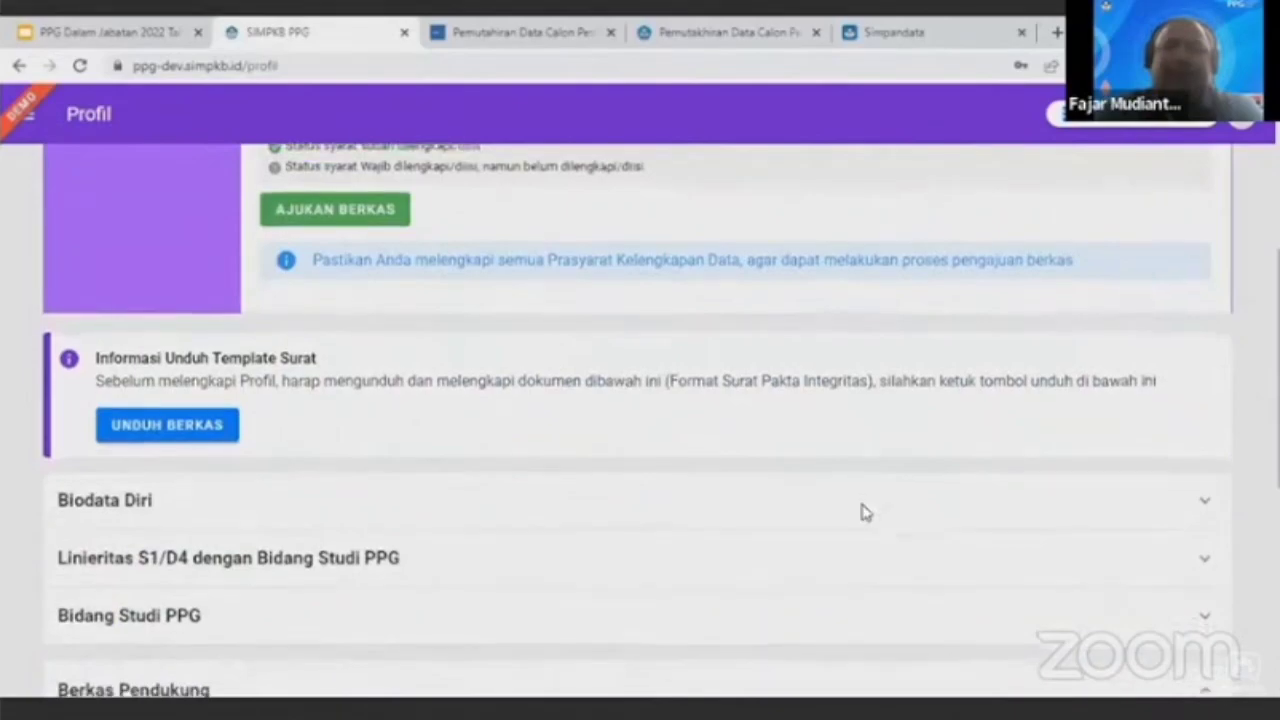
scroll(860, 512, down, 5)
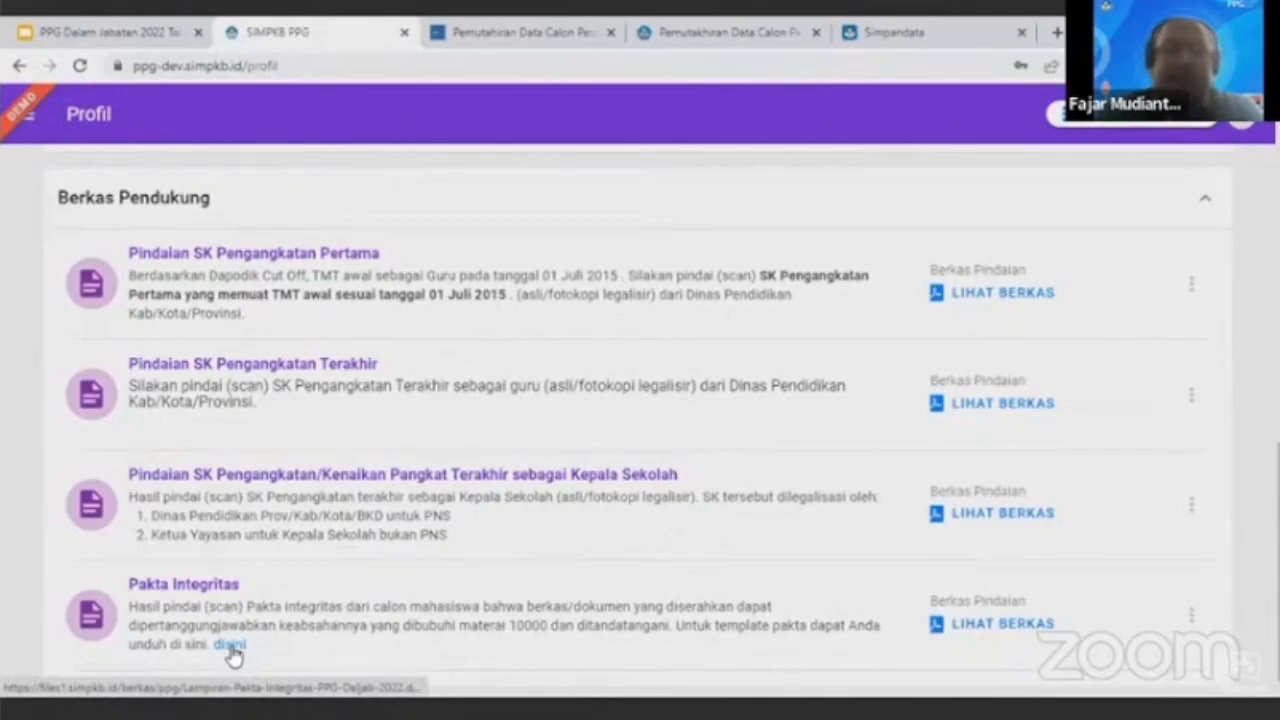
scroll(605, 614, up, 2)
scroll(605, 614, down, 2)
scroll(605, 614, up, 1)
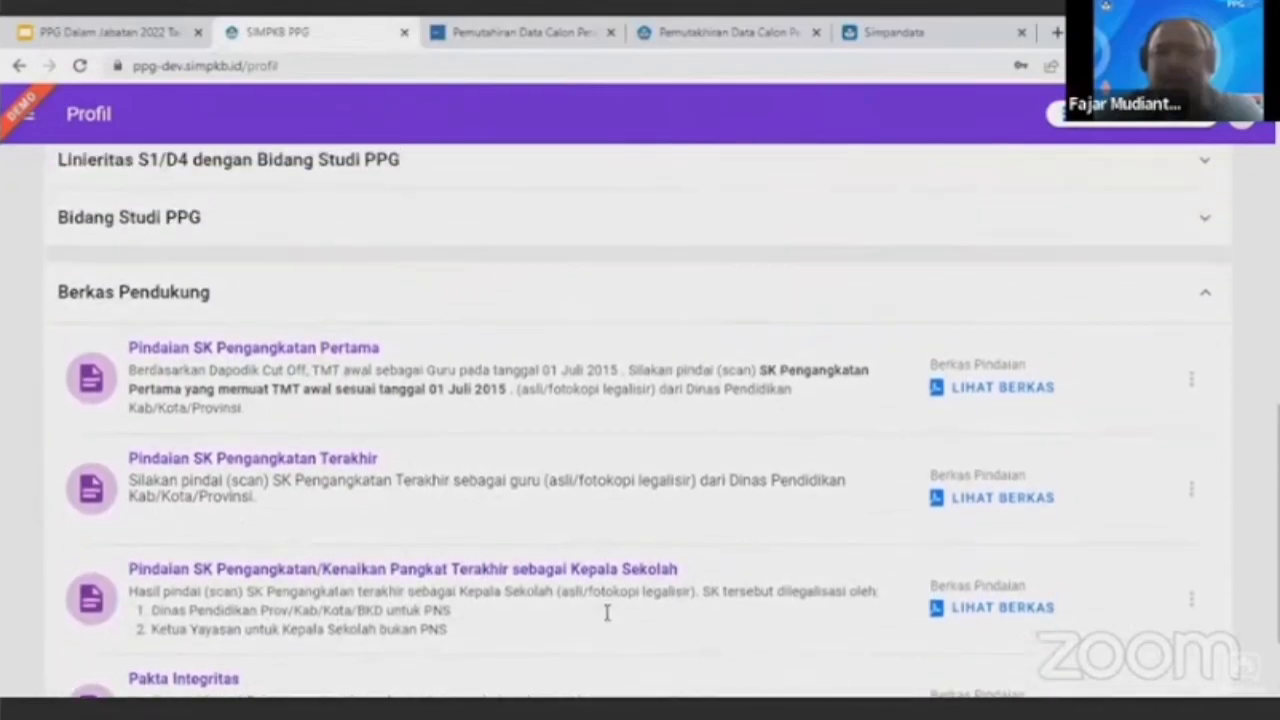
scroll(606, 615, down, 1)
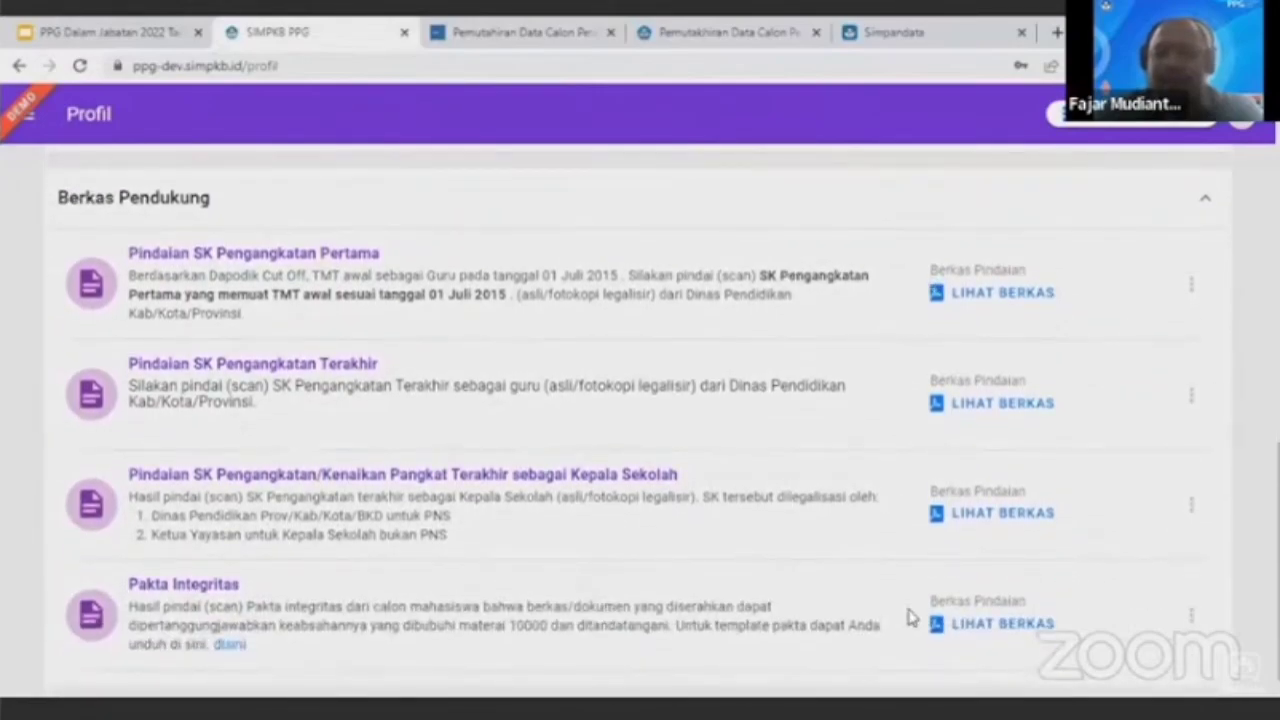
- View the uploaded Pindaian SK Pengangkatan Pertama file, close it, and return to the supporting documents list
click(983, 295)
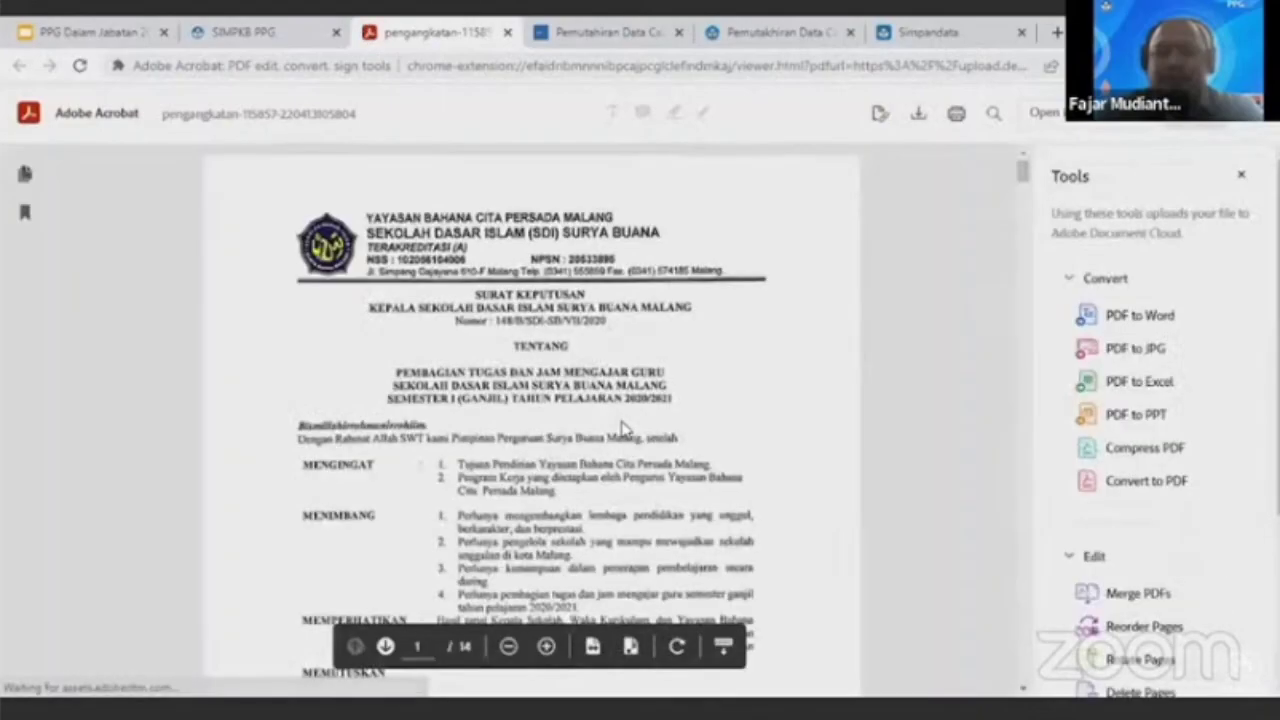
click(507, 31)
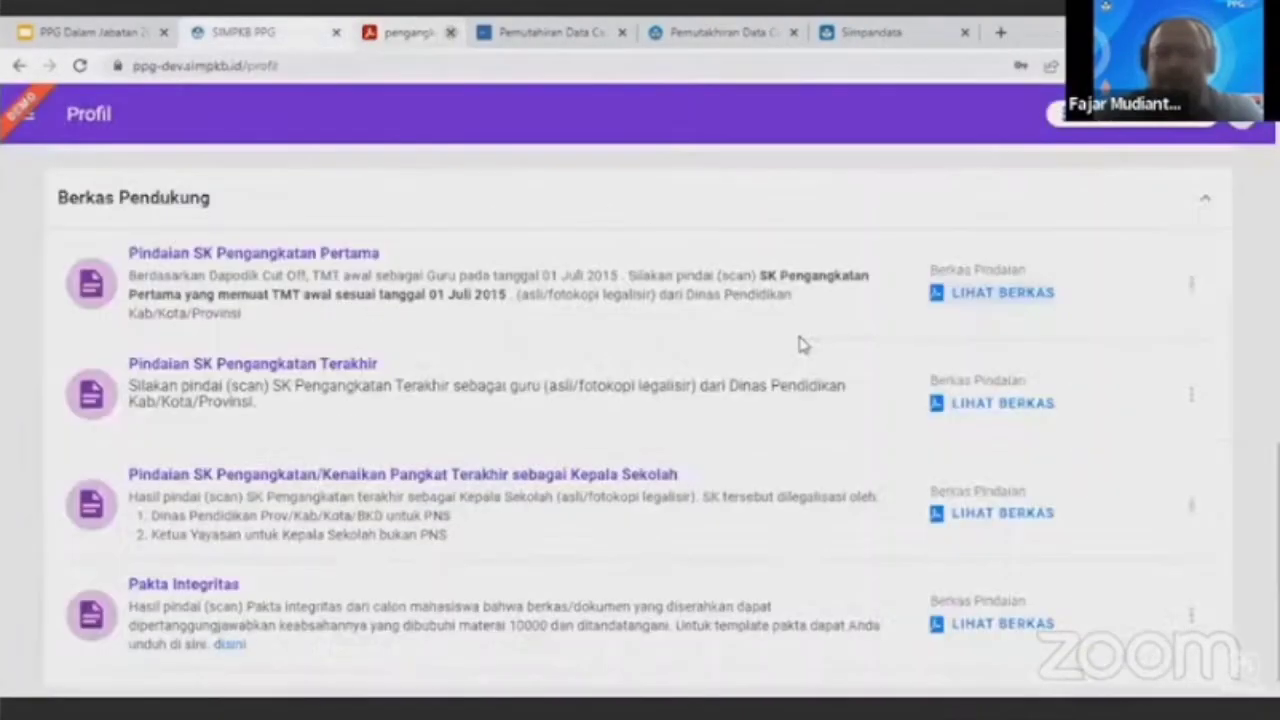
scroll(937, 470, up, 1)
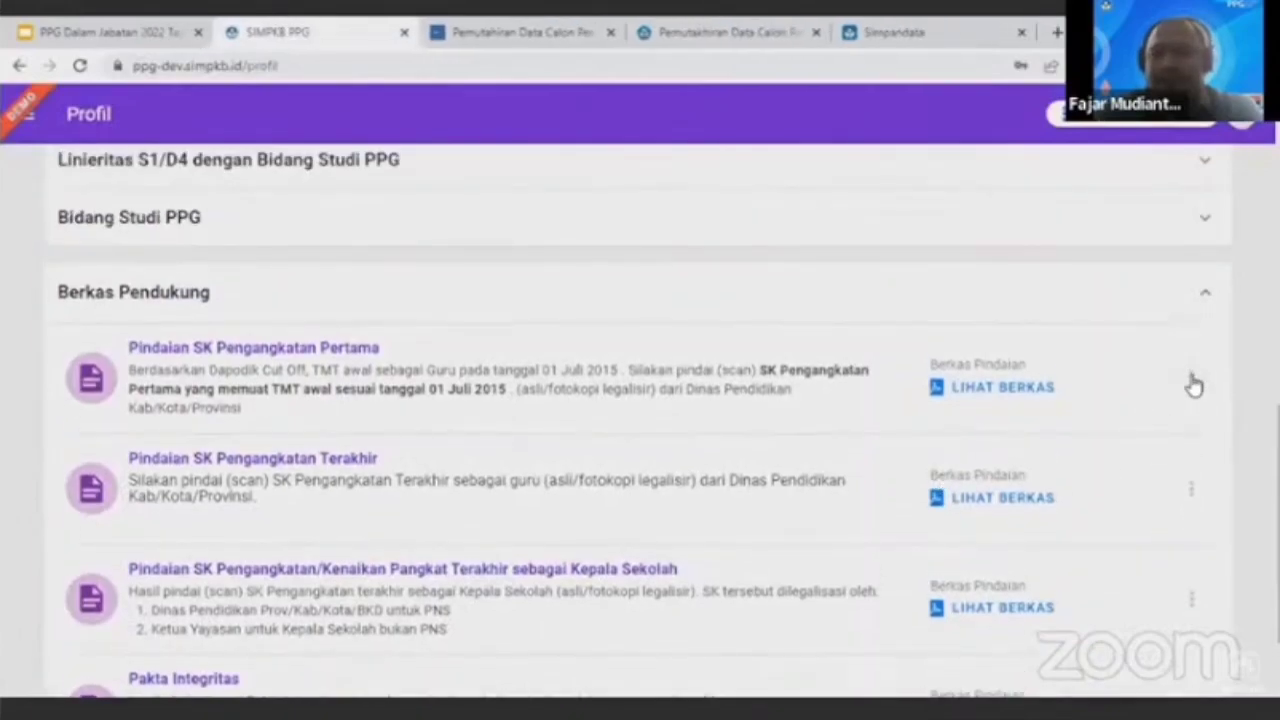
scroll(1187, 525, down, 1)
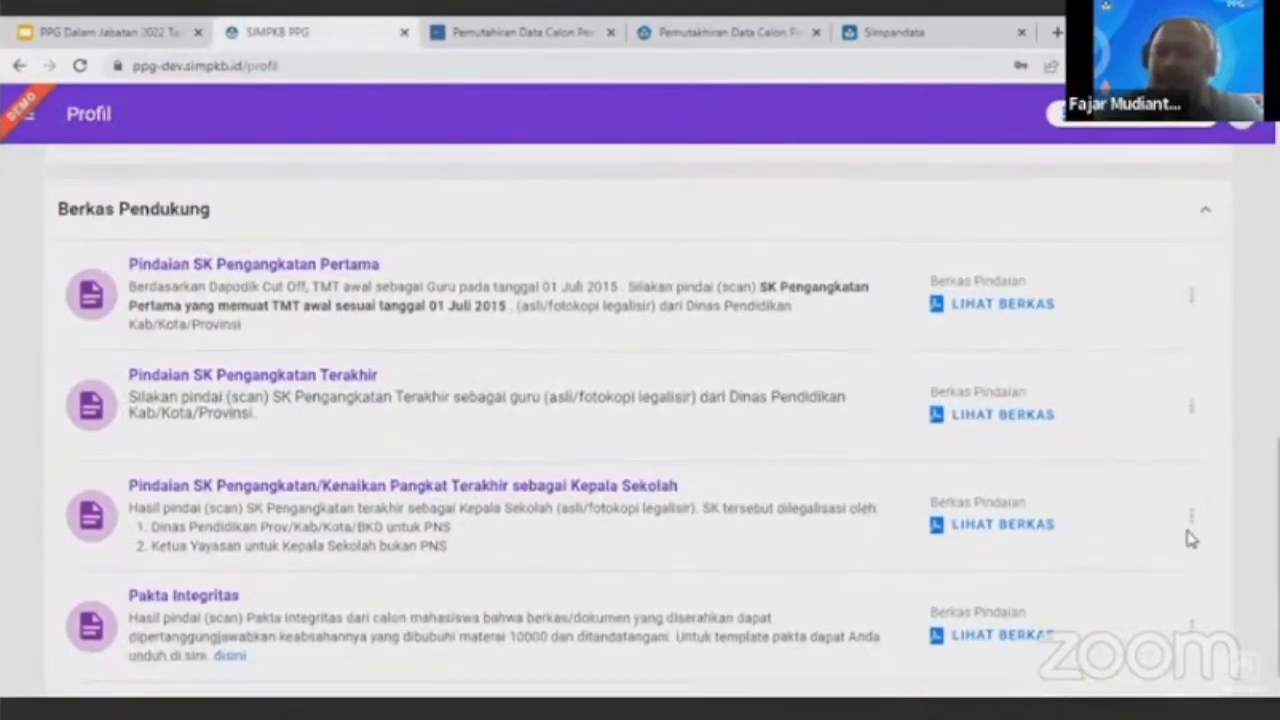
- Open the Pindaian SK Pengangkatan Pertama entry for changing and attach Contoh SK Pengangkatan Awal Mengajar.pdf from Downloads
scroll(1180, 400, up, 1)
click(1192, 383)
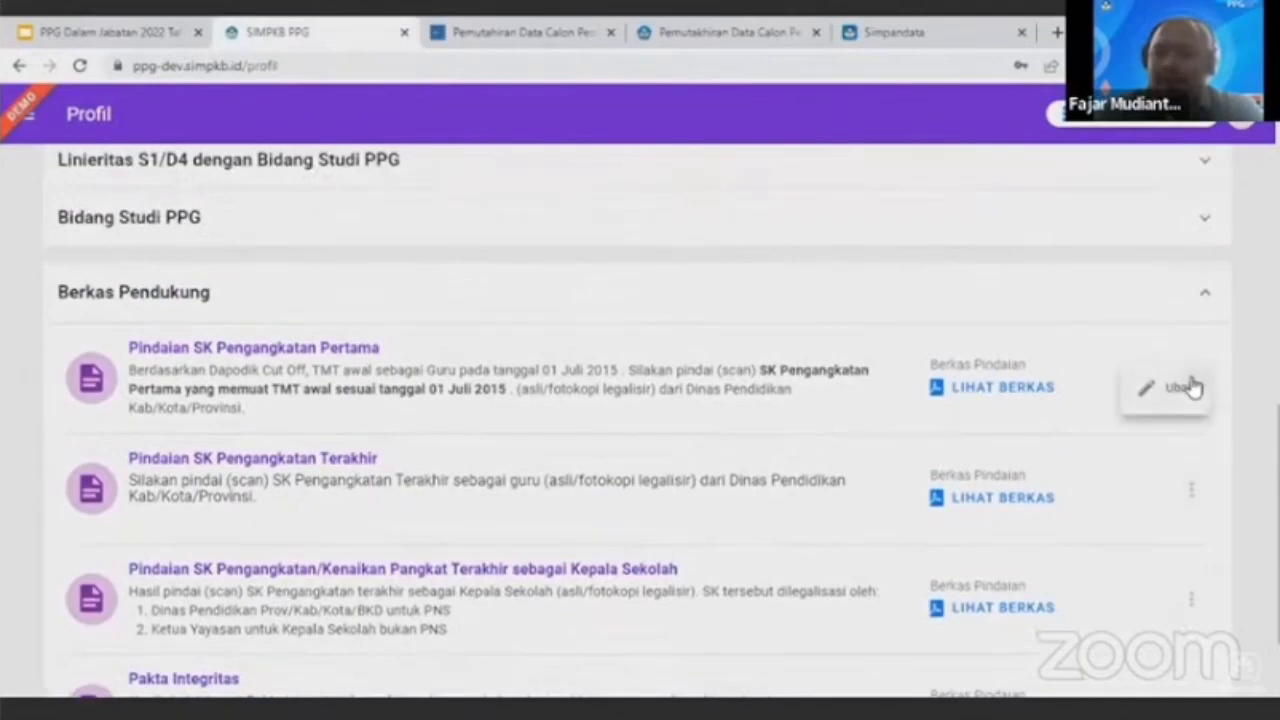
click(1187, 390)
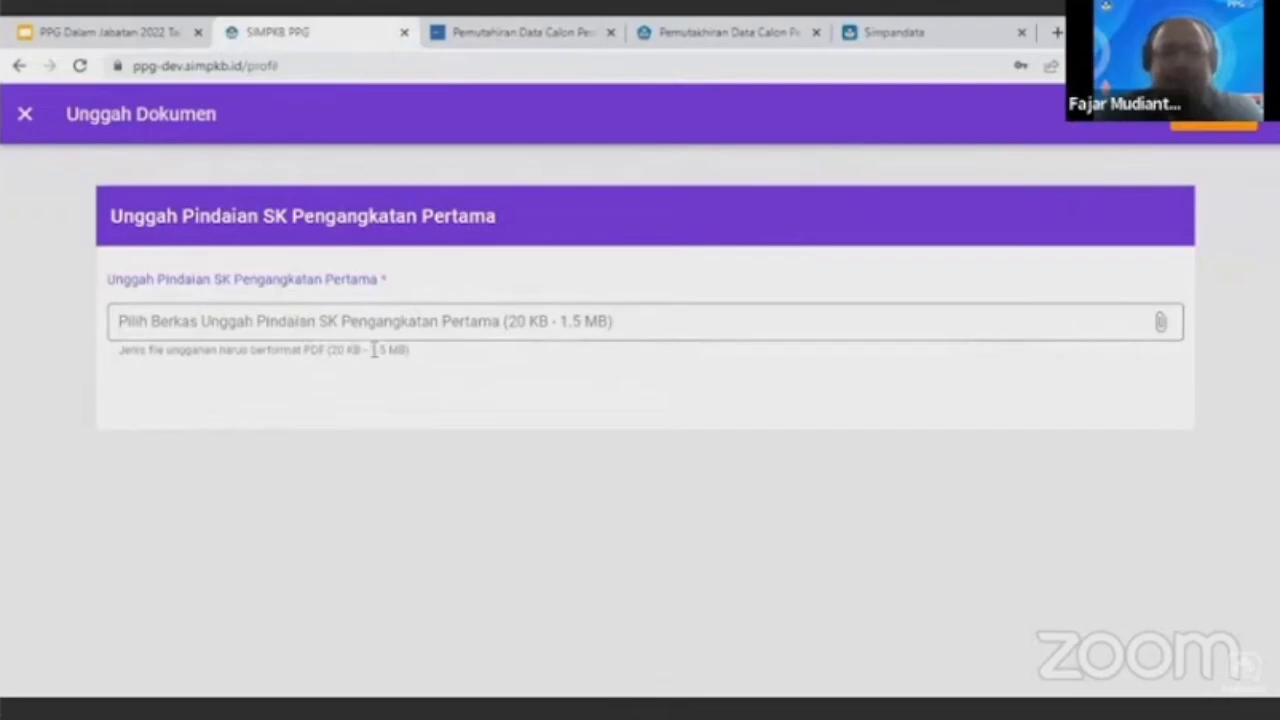
click(632, 322)
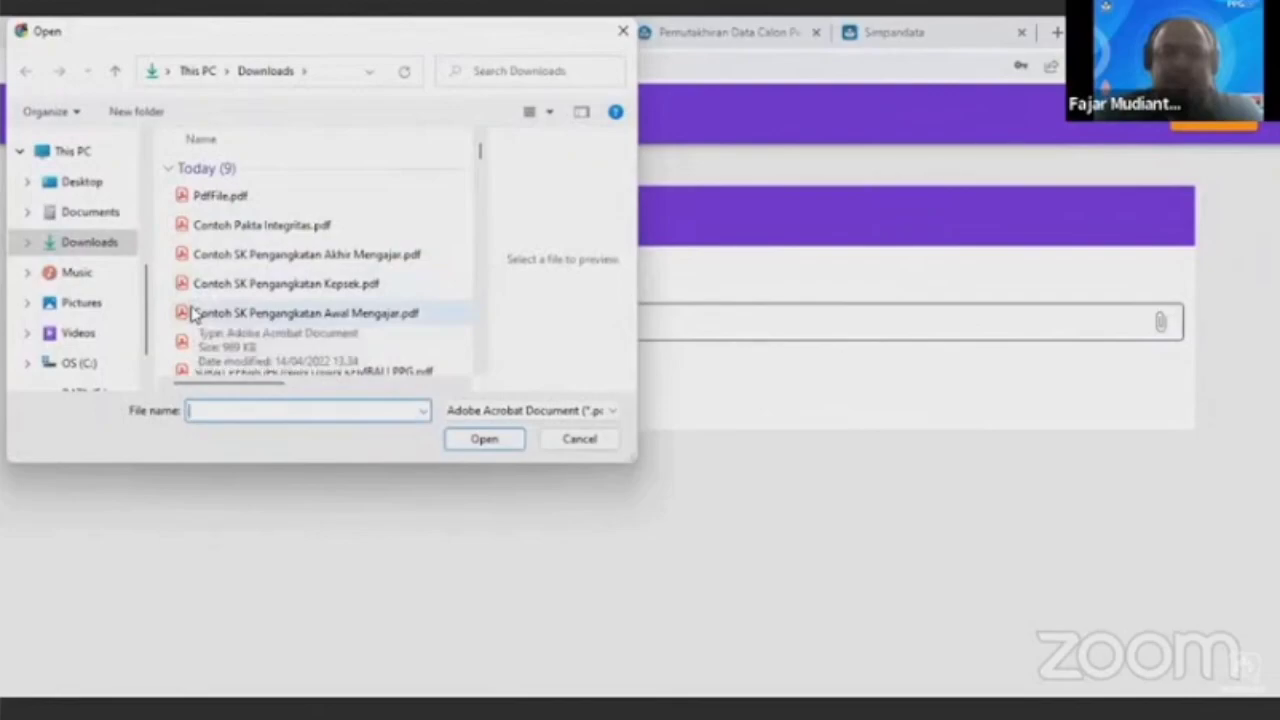
click(268, 314)
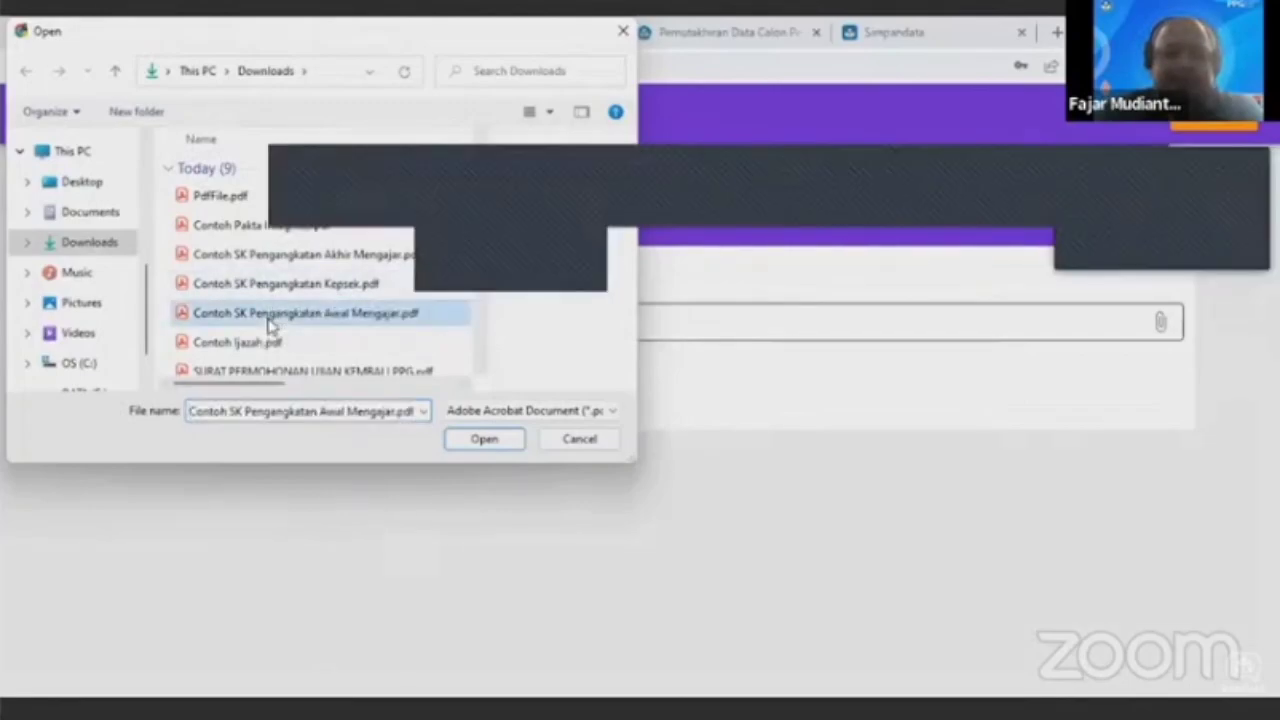
double_click(270, 314)
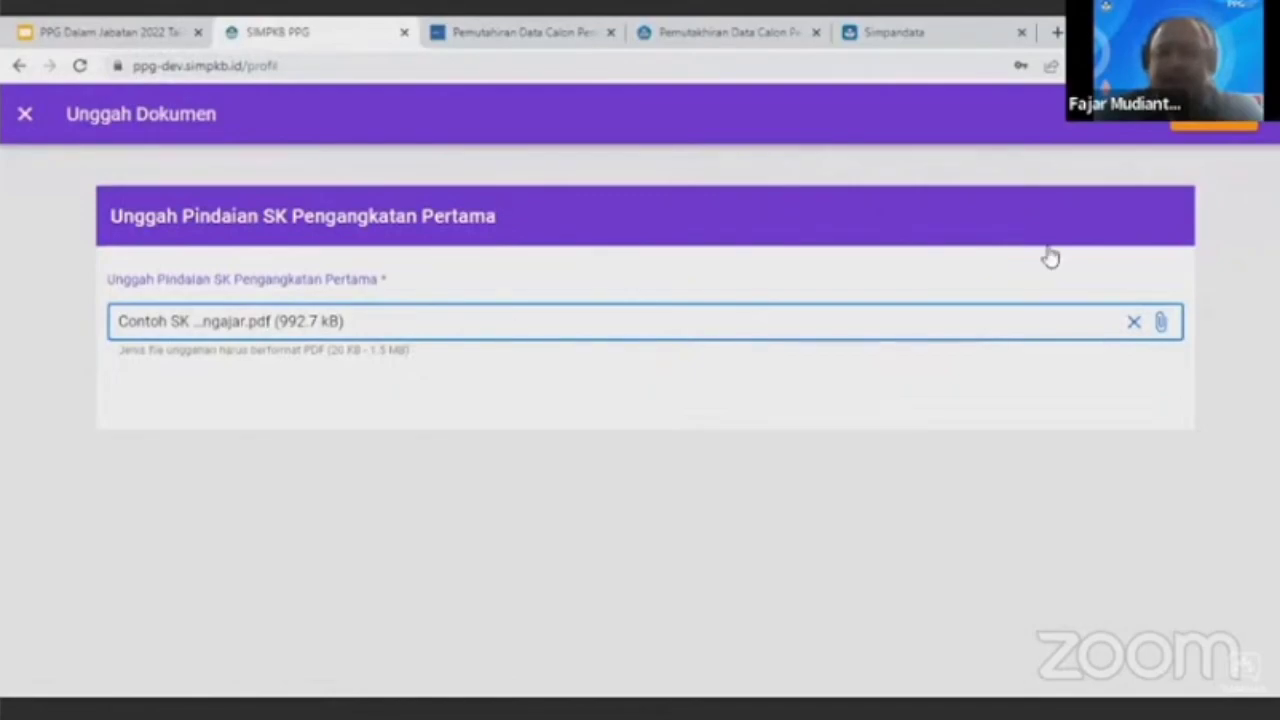
- Save the attached SK Pengangkatan Pertama file and expand the Linieritas S1/D4 dengan Bidang Studi PPG section to review its data
click(1215, 124)
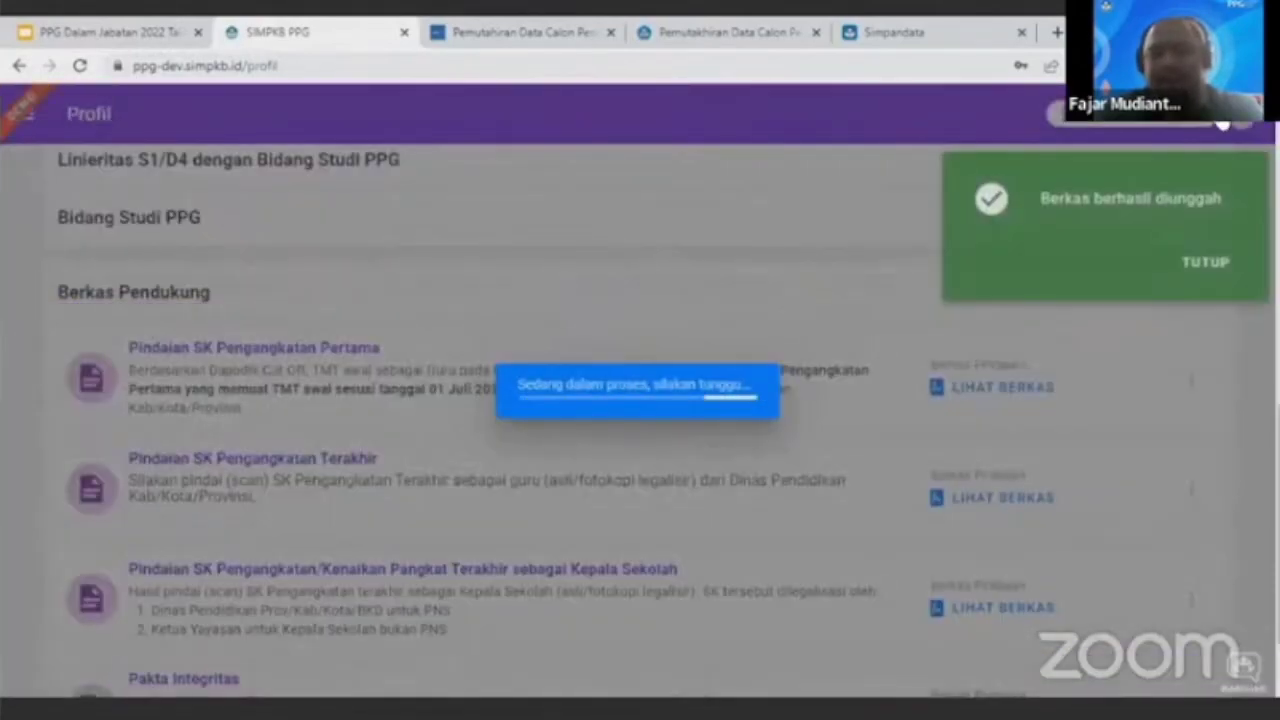
scroll(815, 455, up, 3)
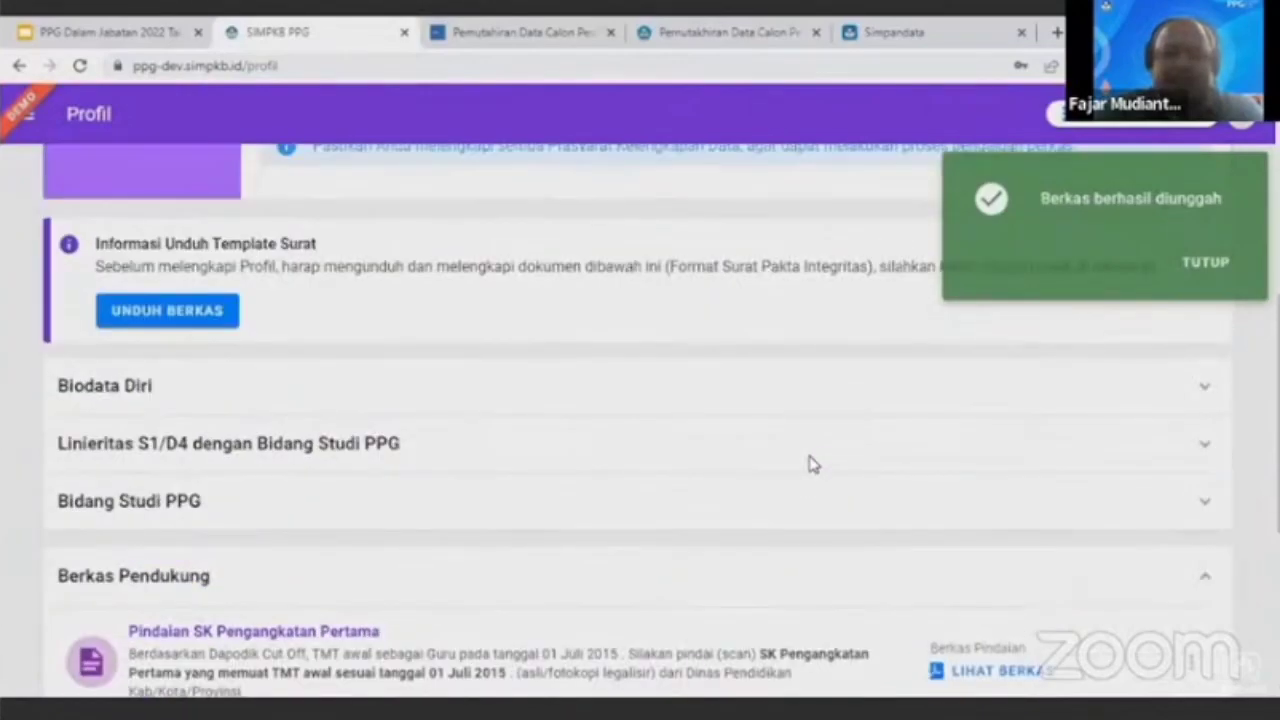
click(812, 464)
scroll(810, 463, down, 3)
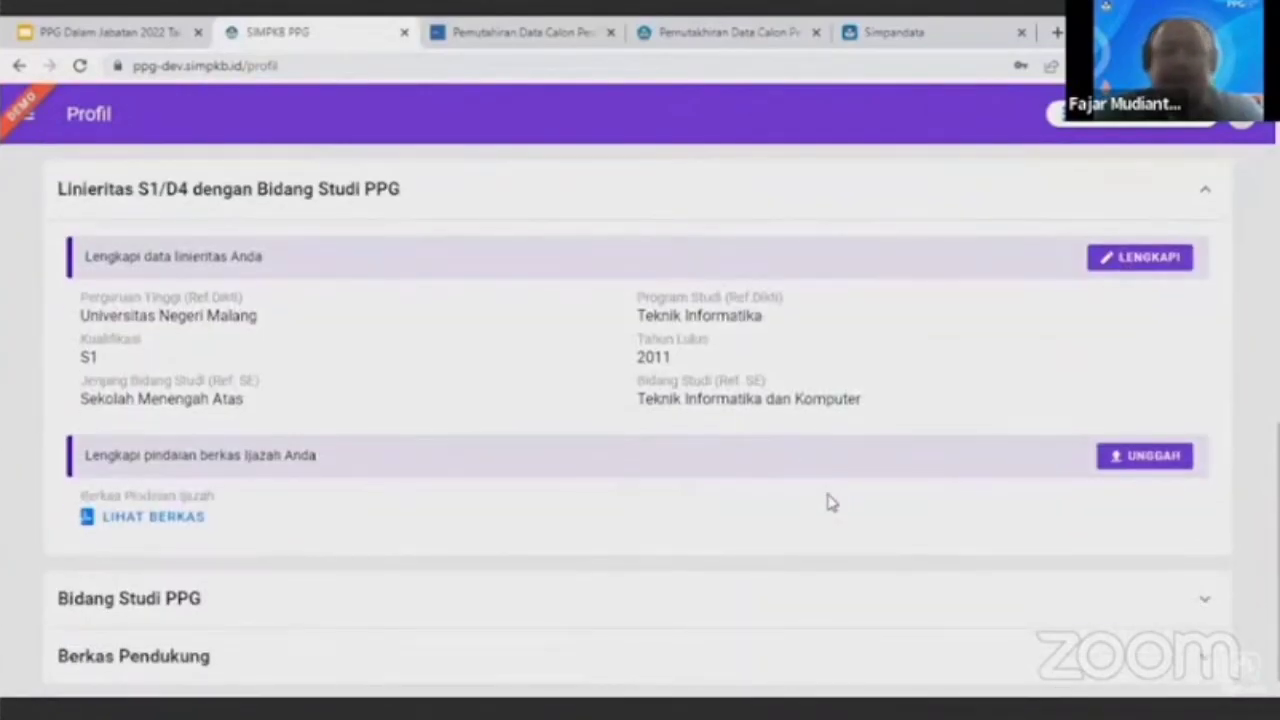
scroll(808, 474, up, 1)
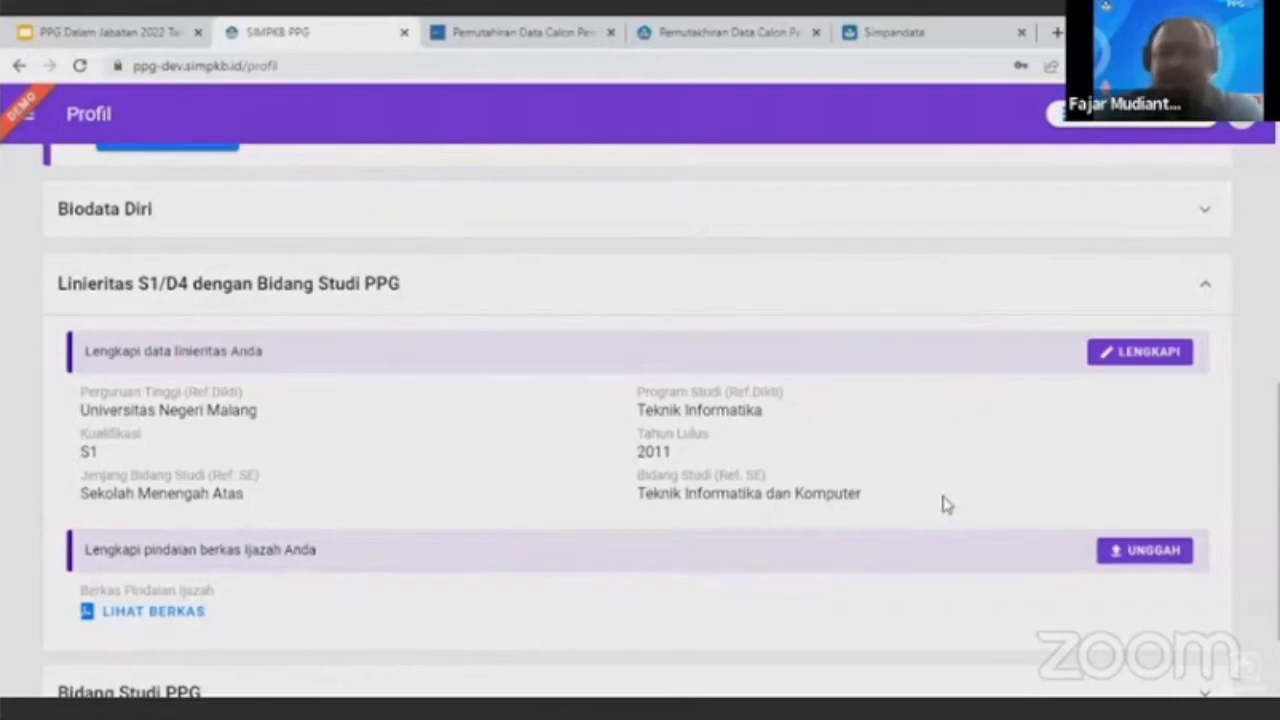
scroll(589, 529, down, 1)
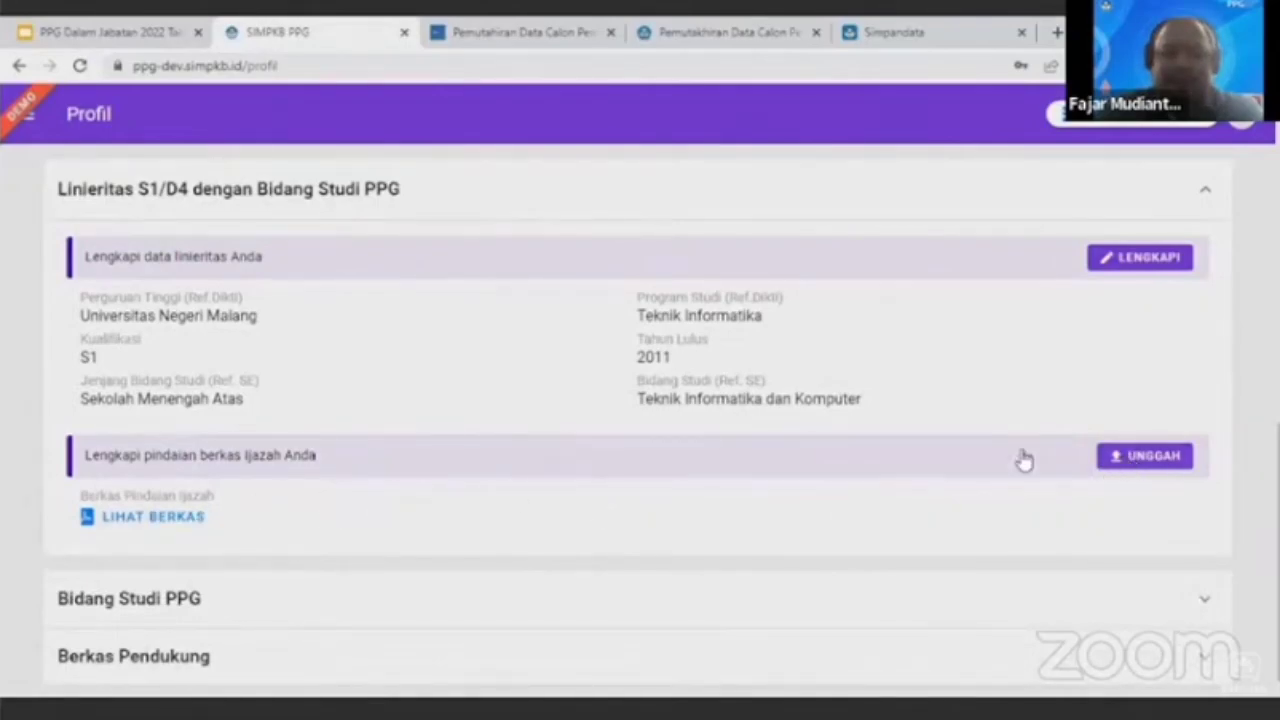
- Upload Contoh Ijazah.pdf from Downloads as the Ijazah scan in the linearity section and save it
click(1133, 457)
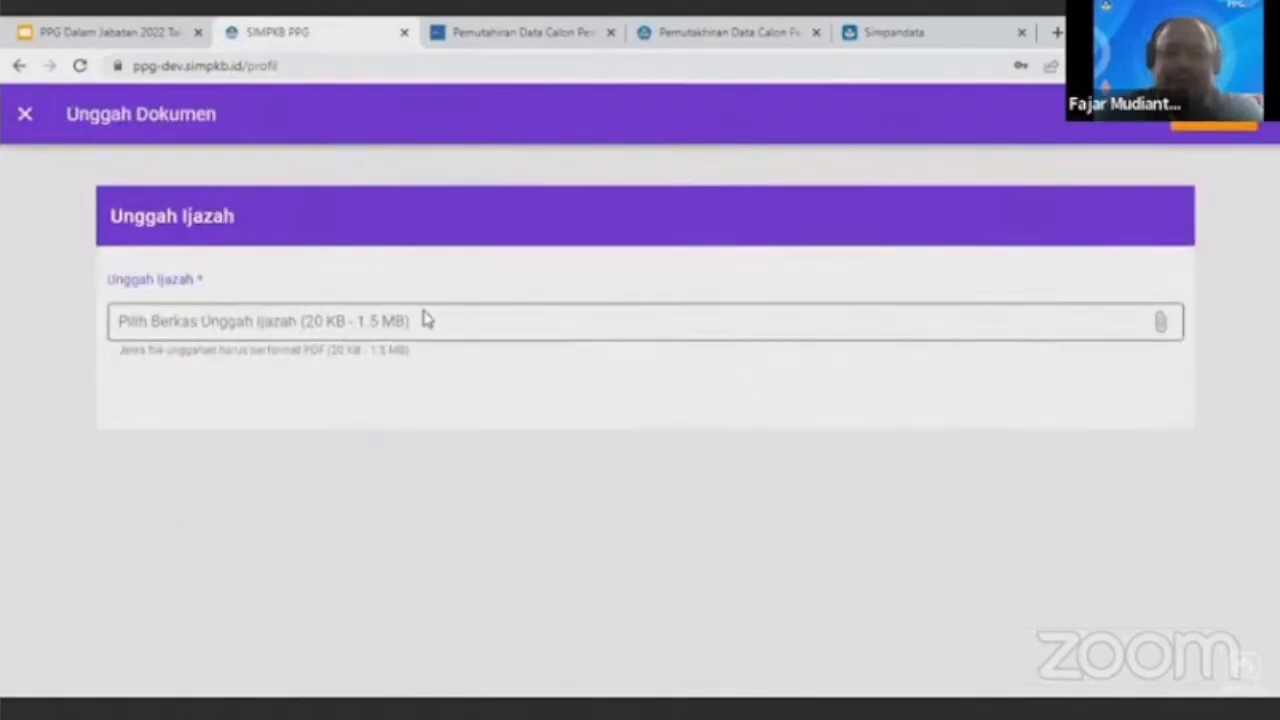
click(450, 328)
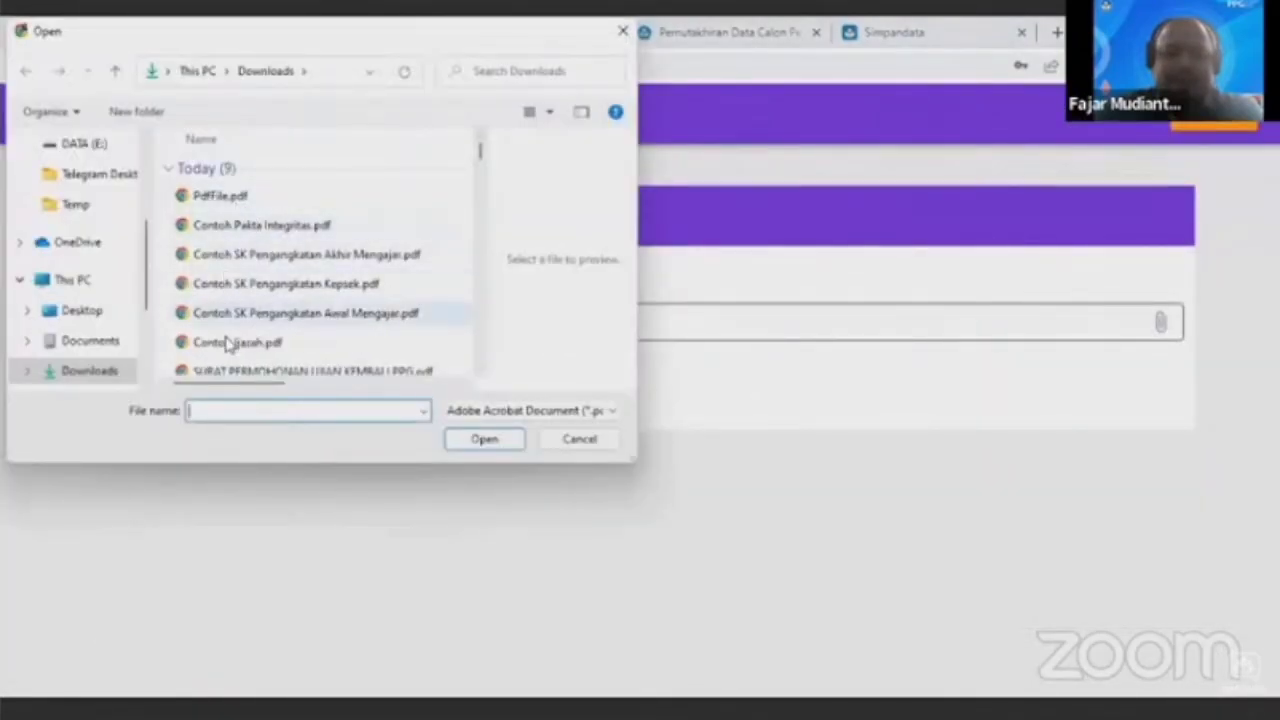
click(228, 346)
click(497, 443)
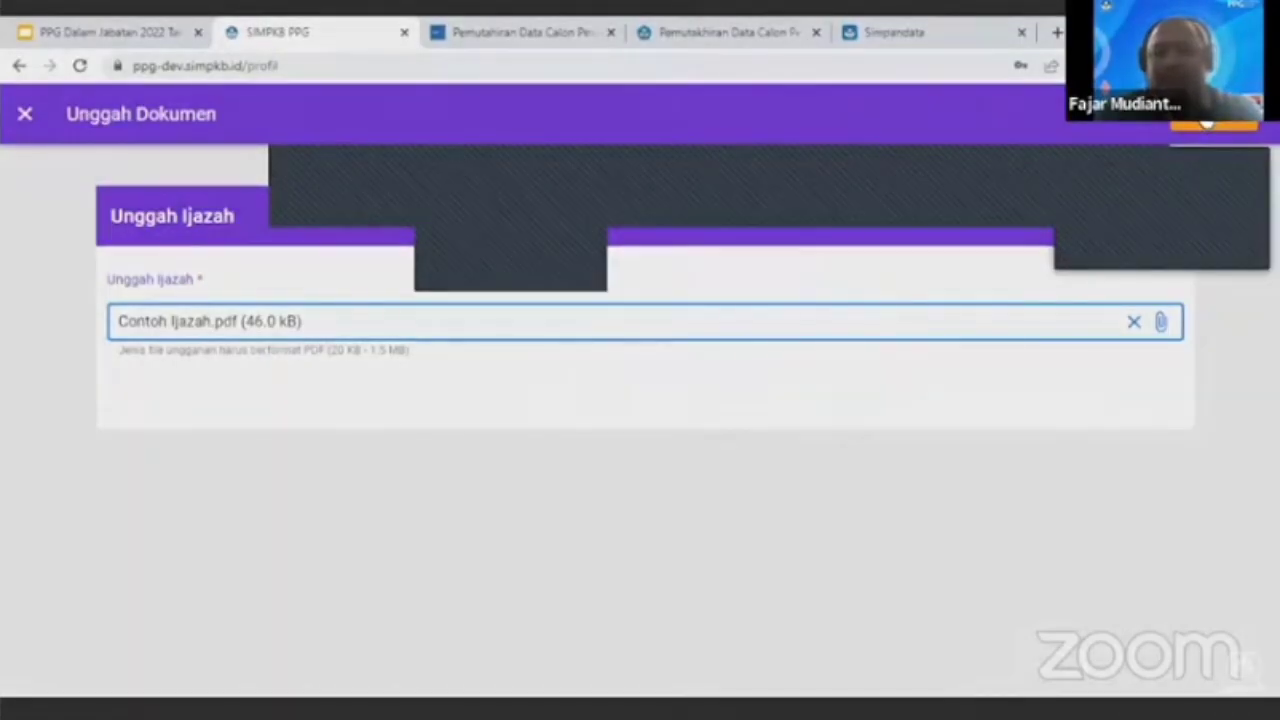
click(1207, 122)
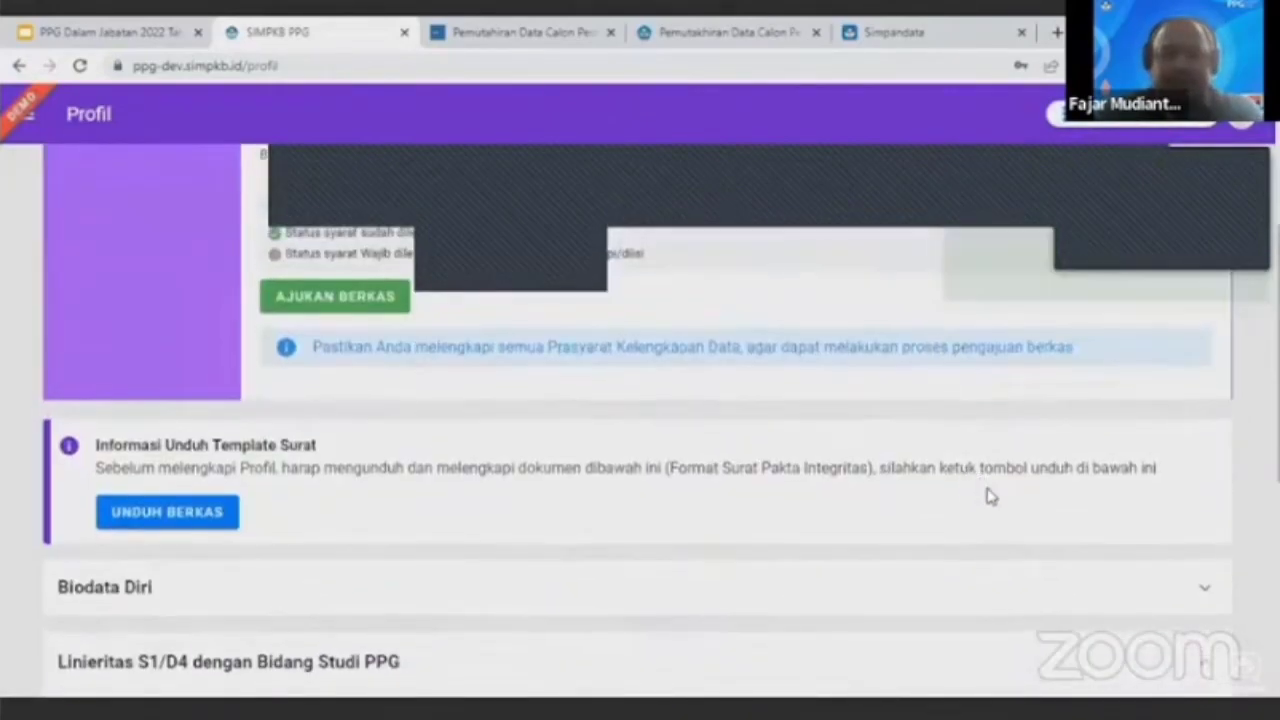
- Check the prerequisite status list and start the file submission to bring up the Survei Peminatan LPTK
scroll(1080, 660, up, 10)
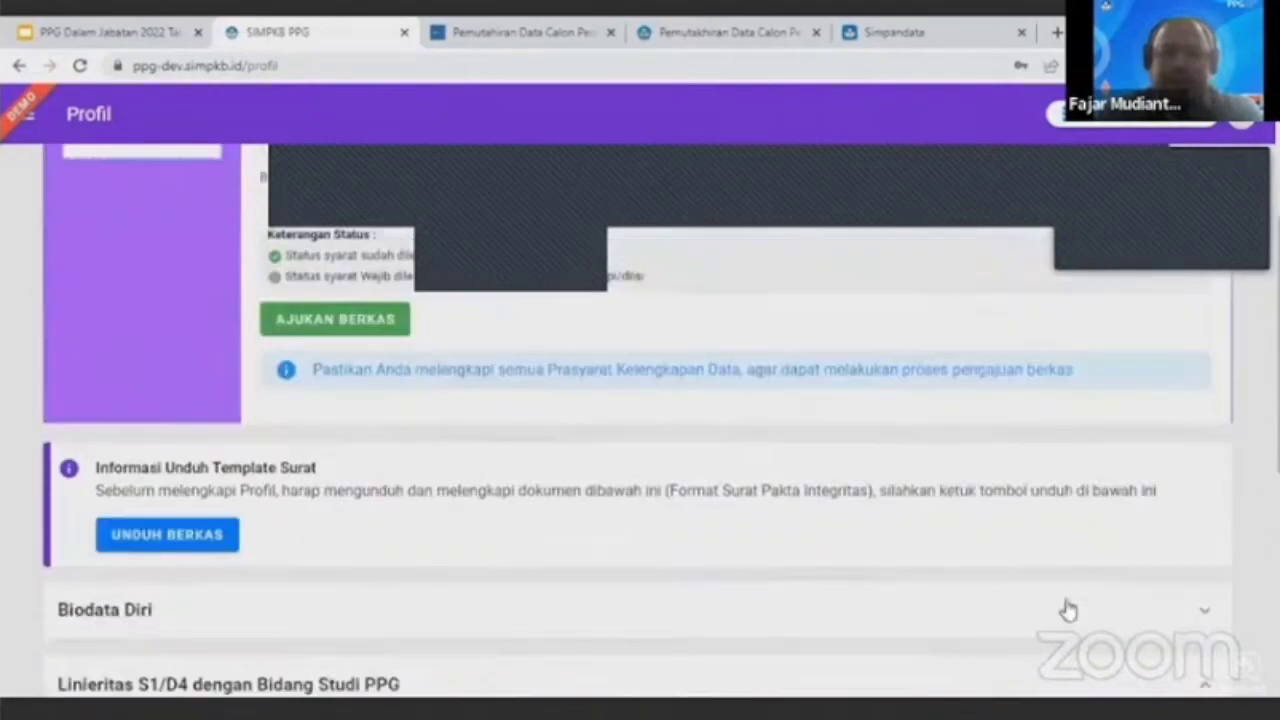
scroll(850, 525, down, 1)
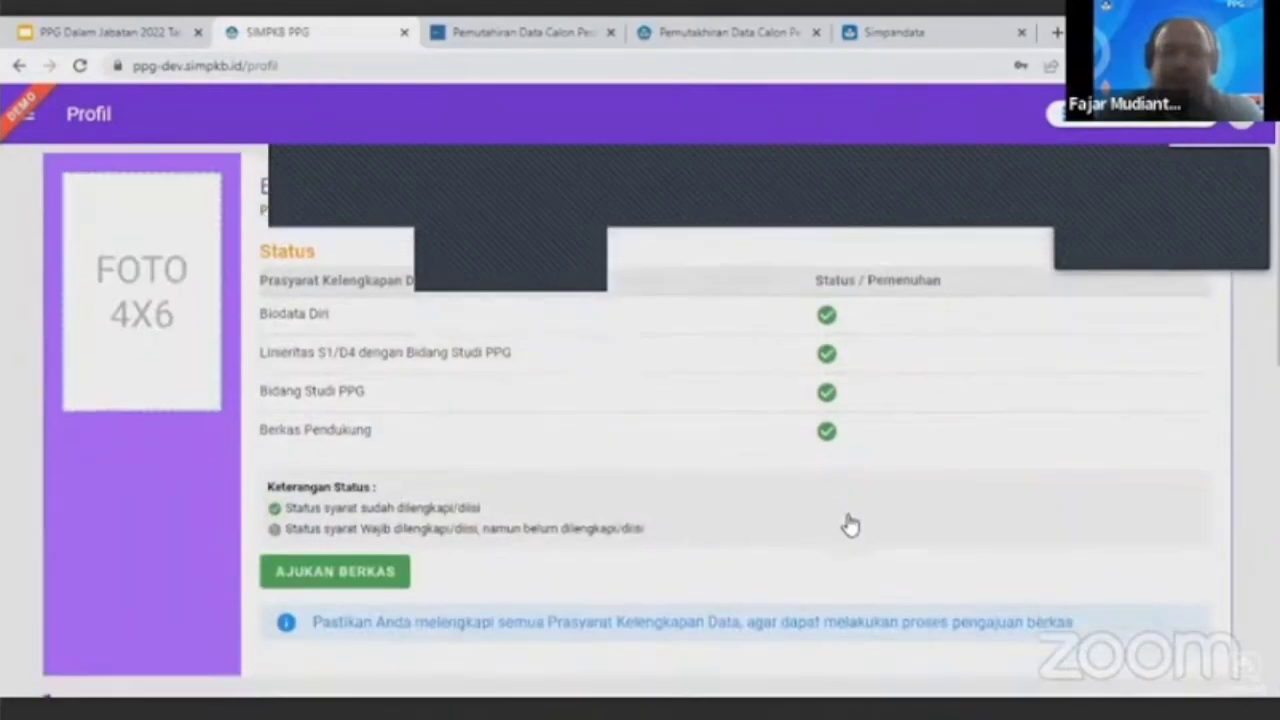
click(340, 499)
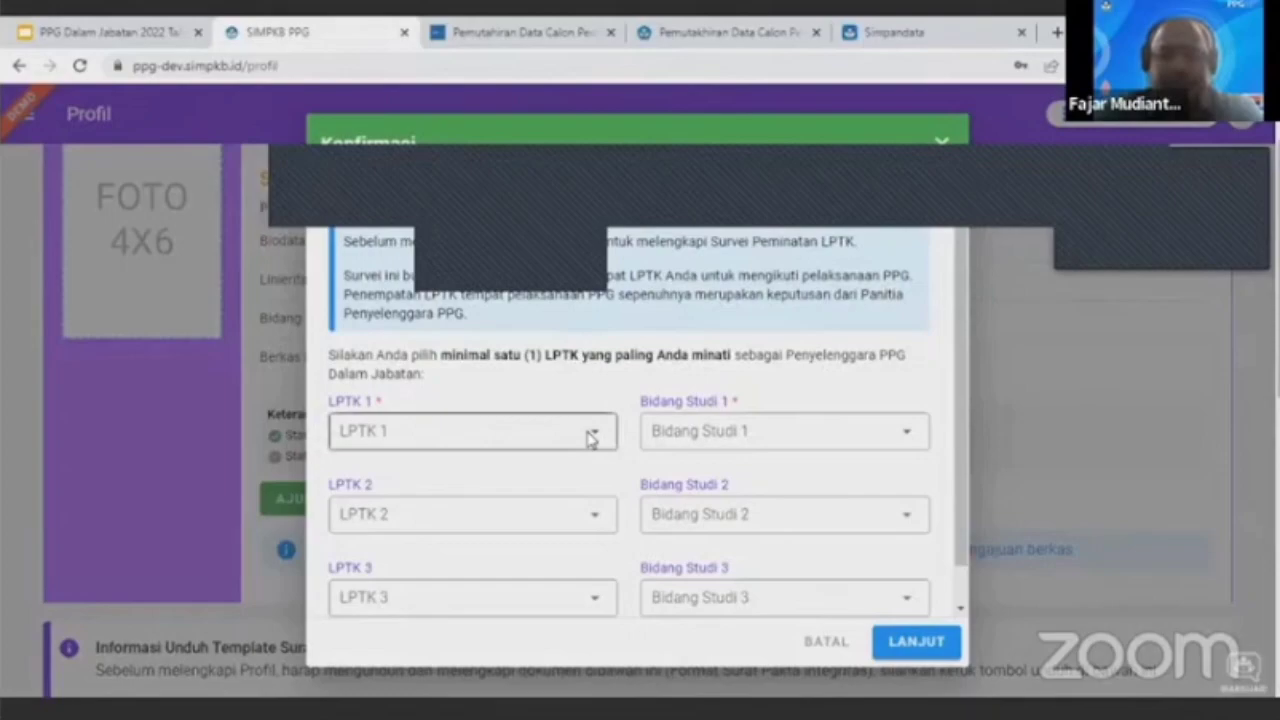
drag(959, 551, 960, 451)
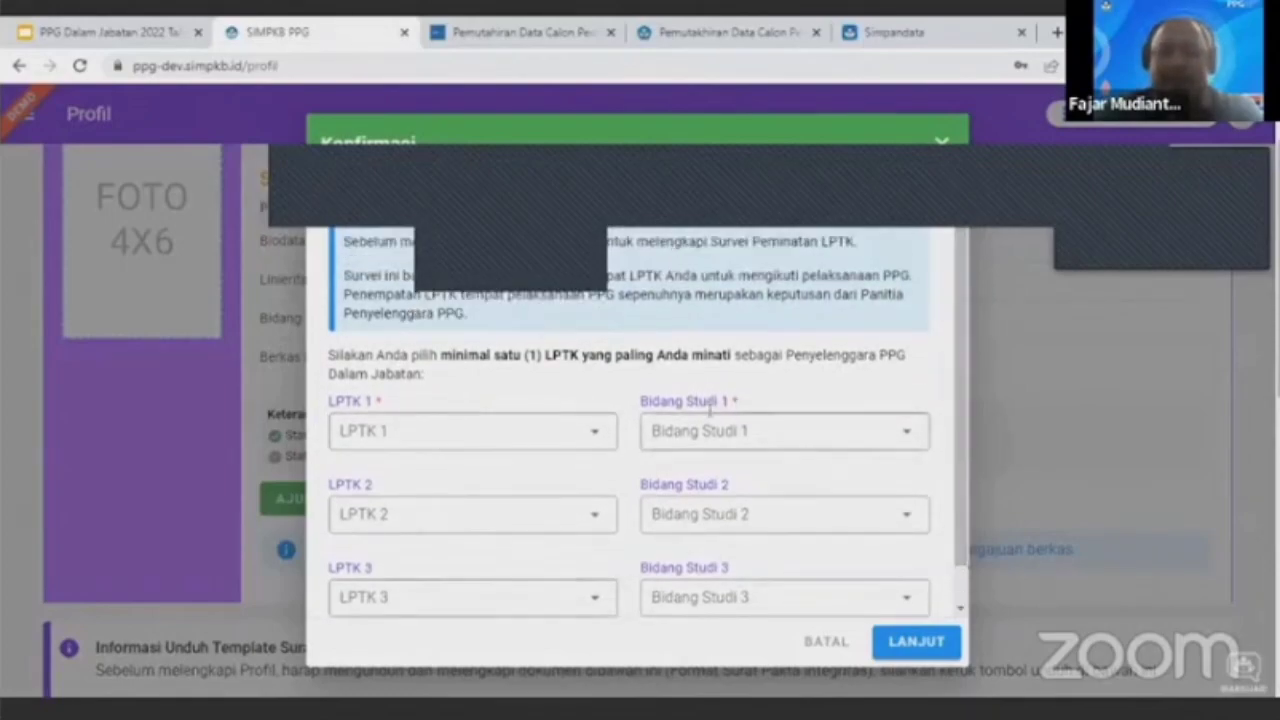
- Select Universitas Negeri Surabaya as LPTK 1 and Bahasa Jepang as Bidang Studi 1, and confirm sending the Biodata Diri
click(594, 427)
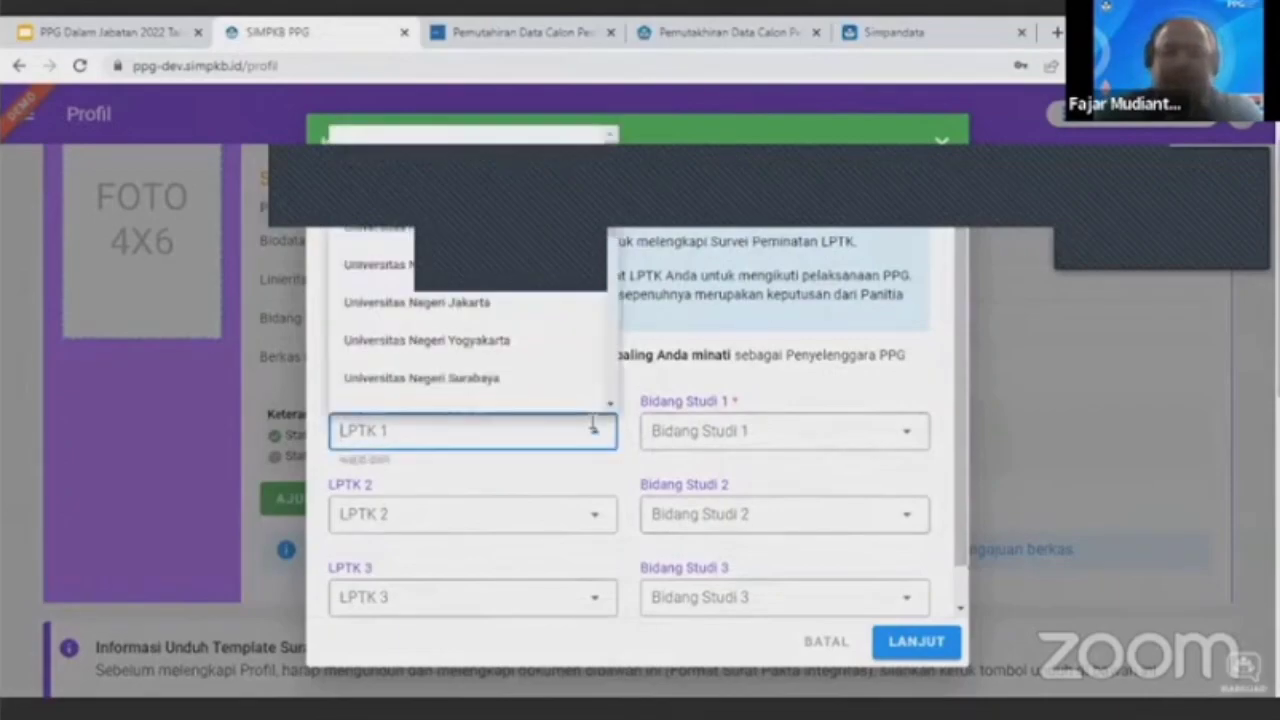
click(536, 380)
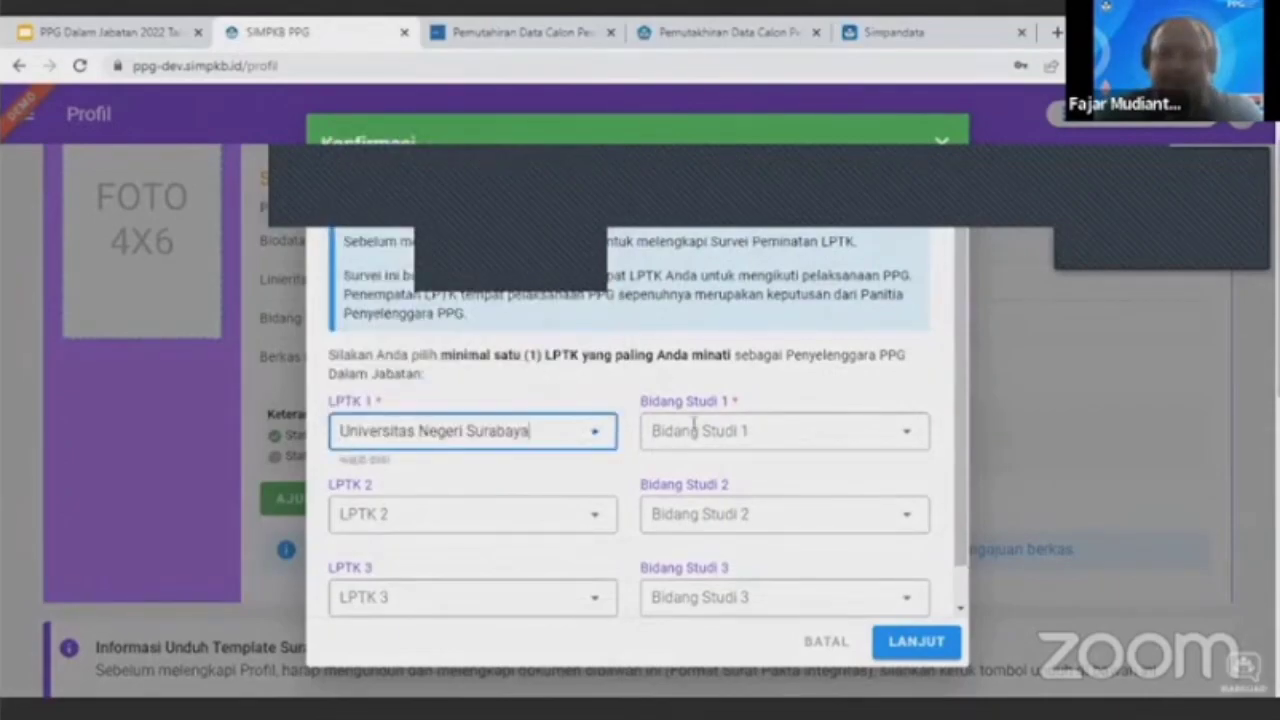
click(763, 431)
click(766, 348)
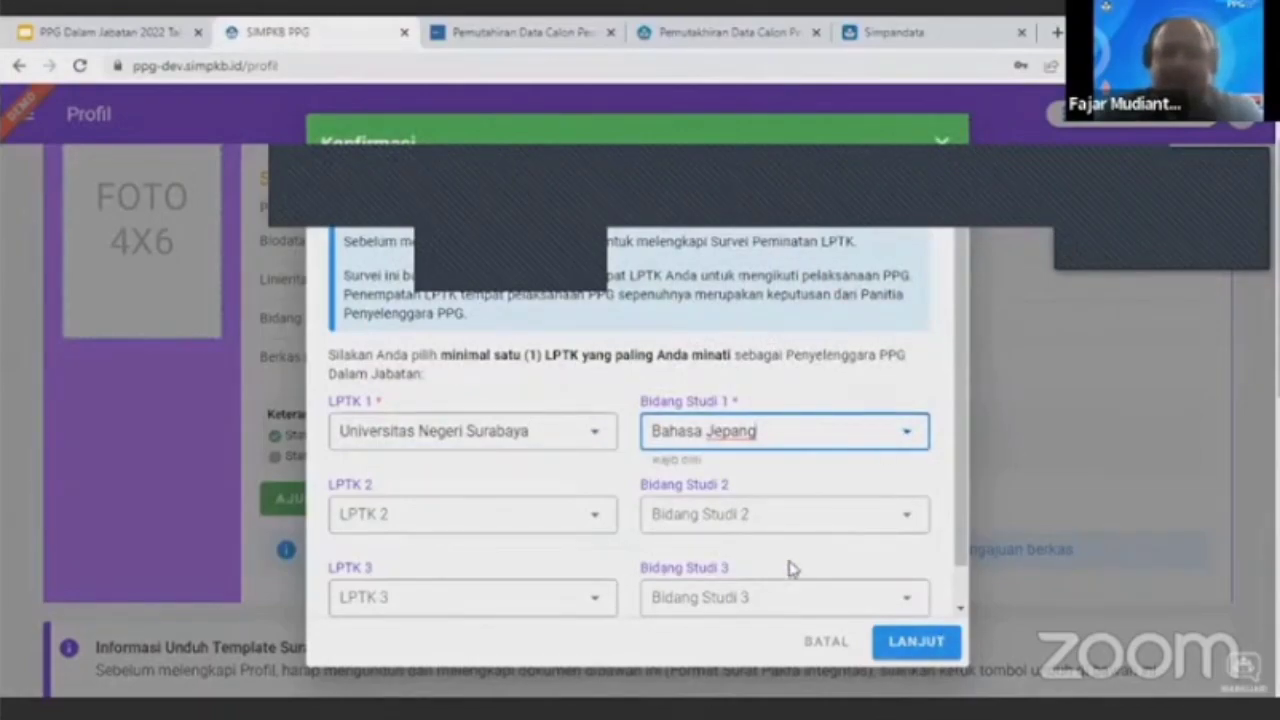
click(930, 644)
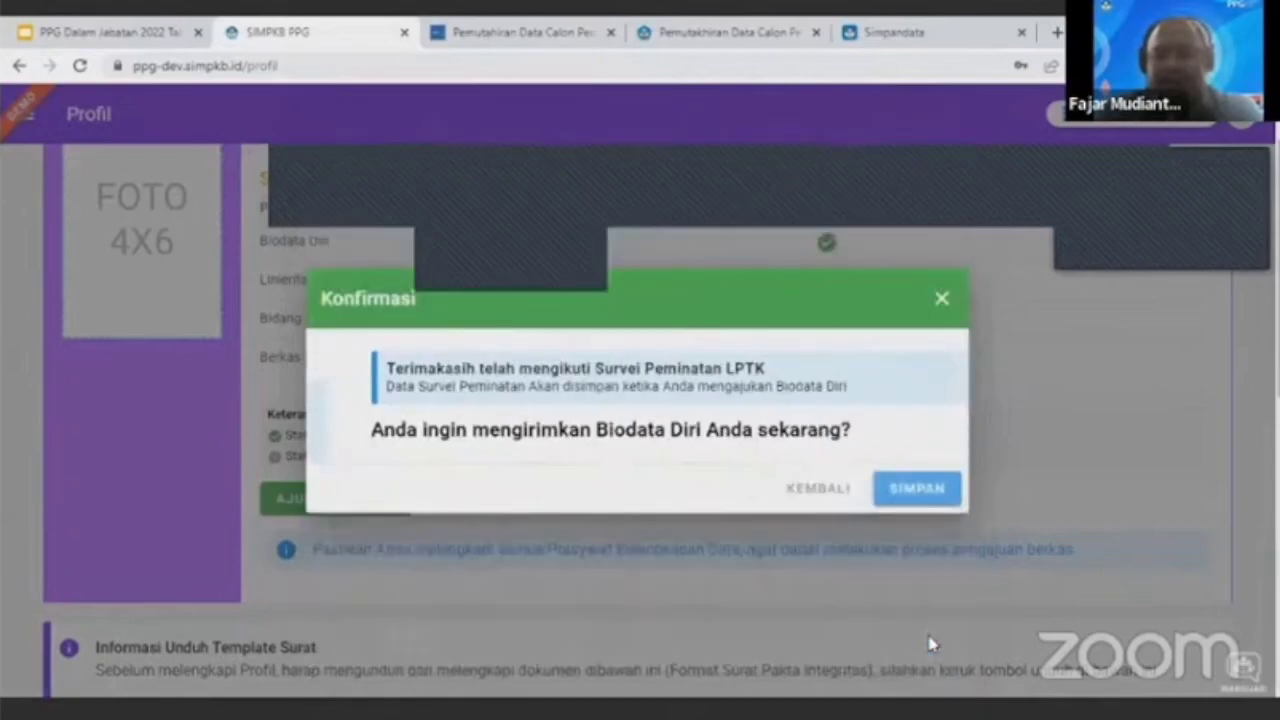
click(912, 492)
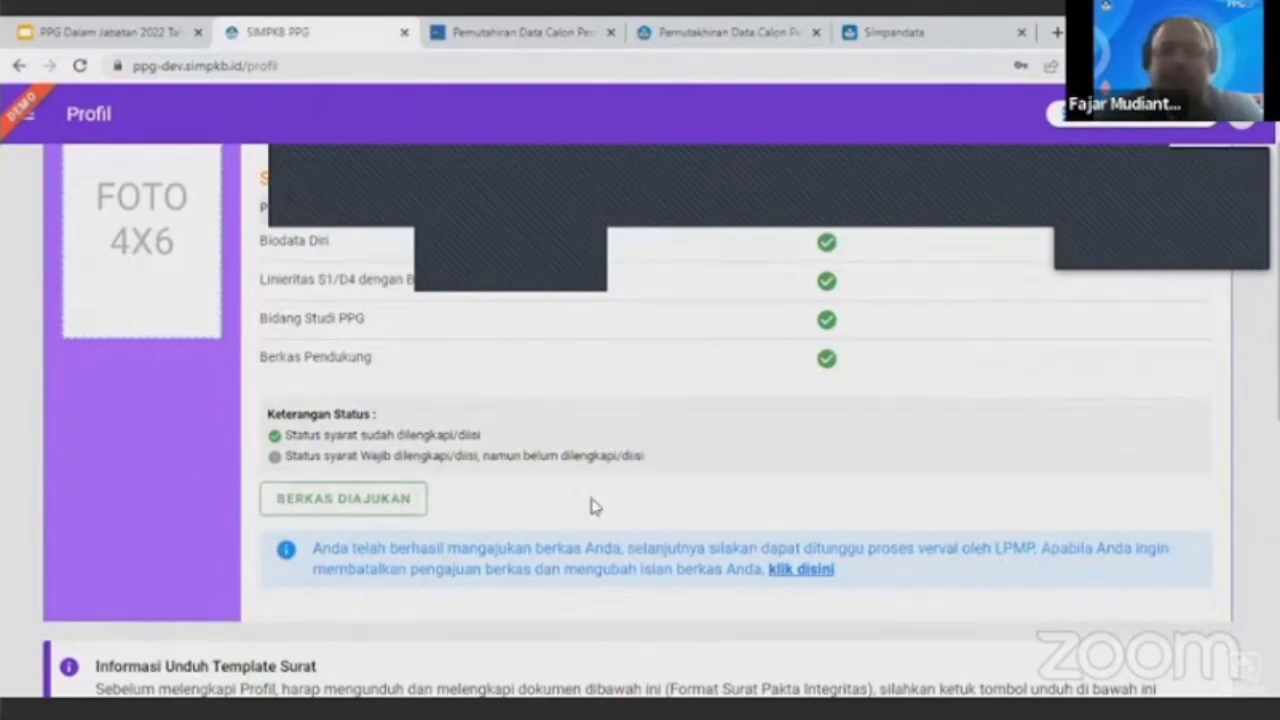
- Review the prerequisite statuses and the notice about the submitted files on the profile page
scroll(592, 510, up, 2)
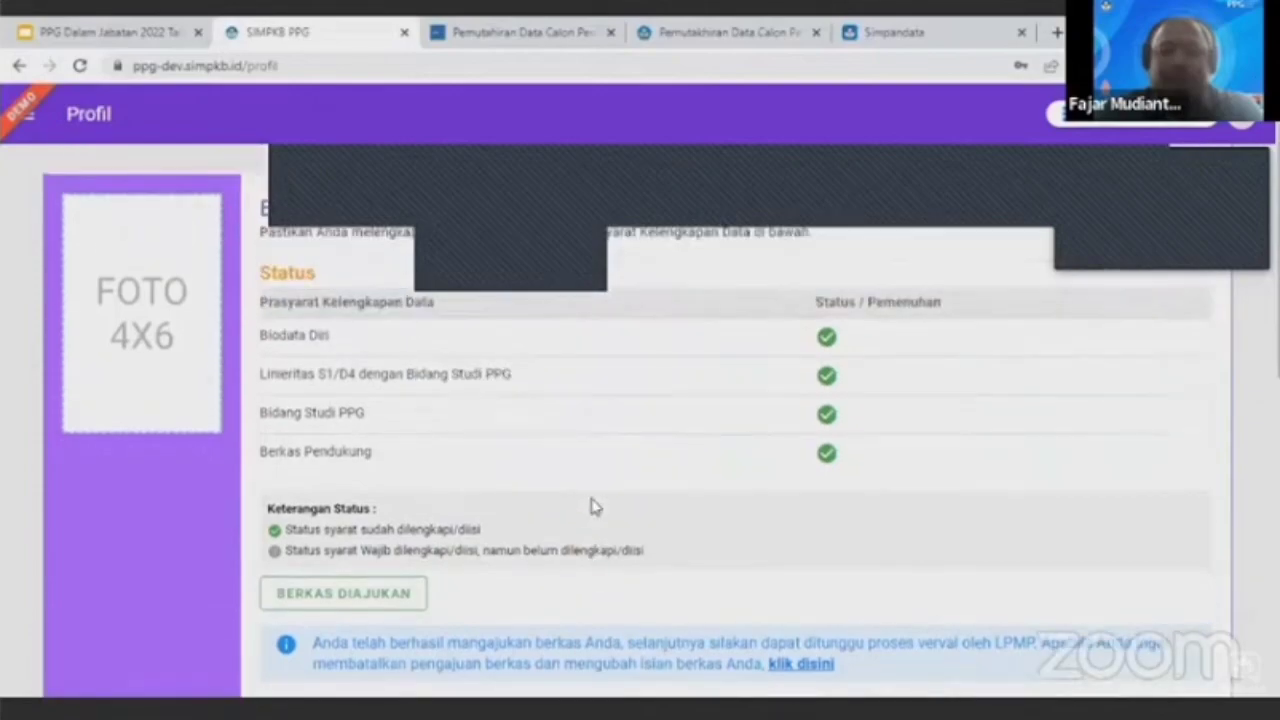
scroll(592, 505, down, 1)
scroll(640, 380, up, 1)
scroll(620, 420, up, 1)
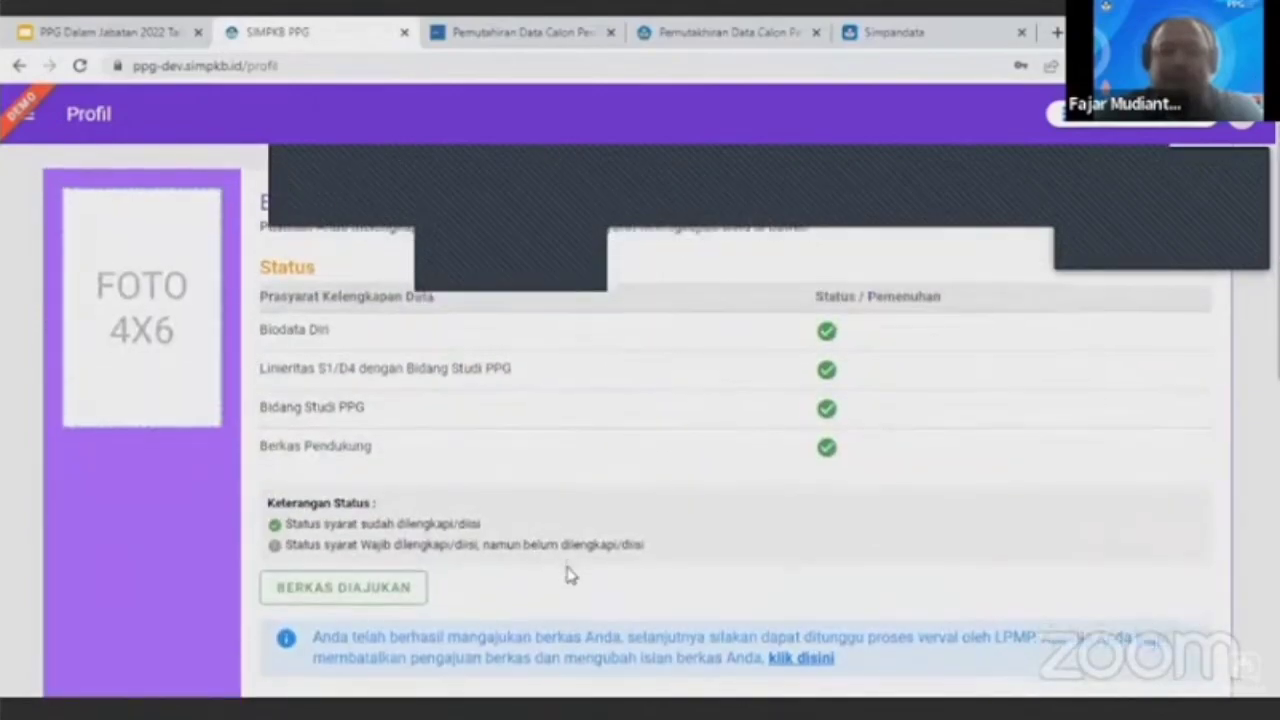
scroll(568, 571, down, 4)
scroll(570, 575, up, 4)
scroll(568, 575, down, 1)
scroll(570, 573, up, 1)
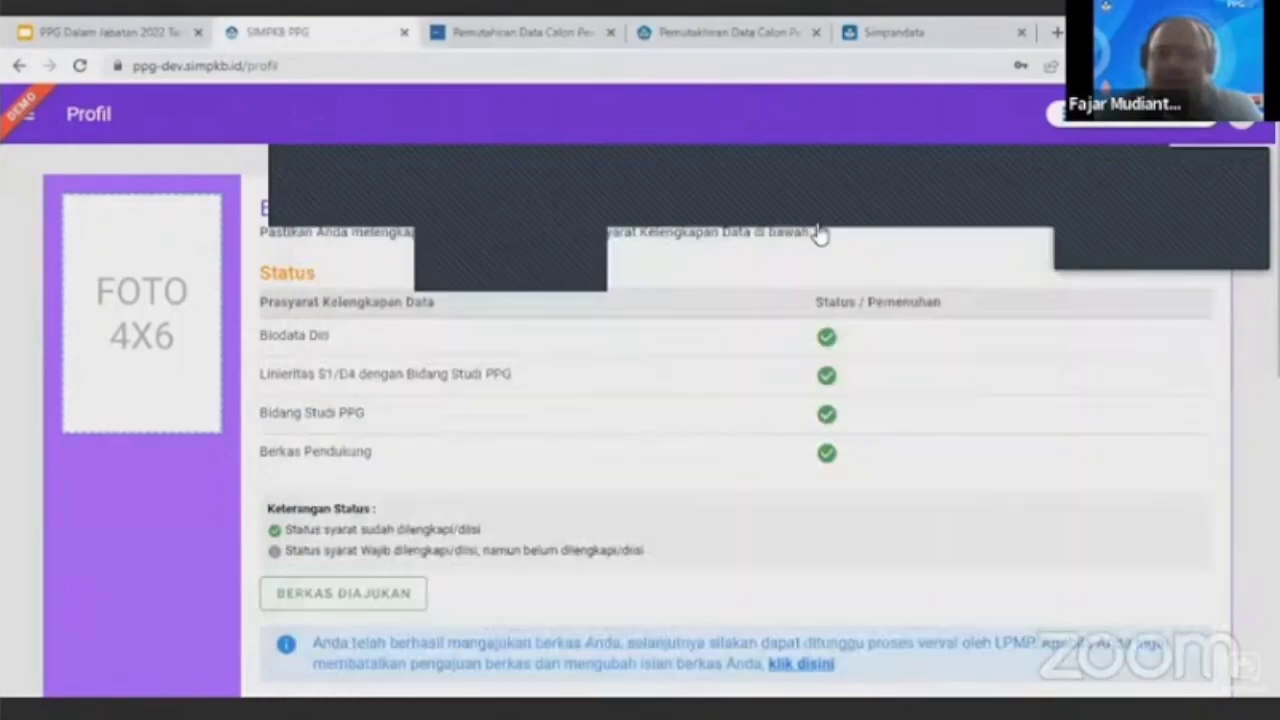
- Log out of the participant account and open the PPG - Dalam Jabatan login from the service portal
click(1224, 132)
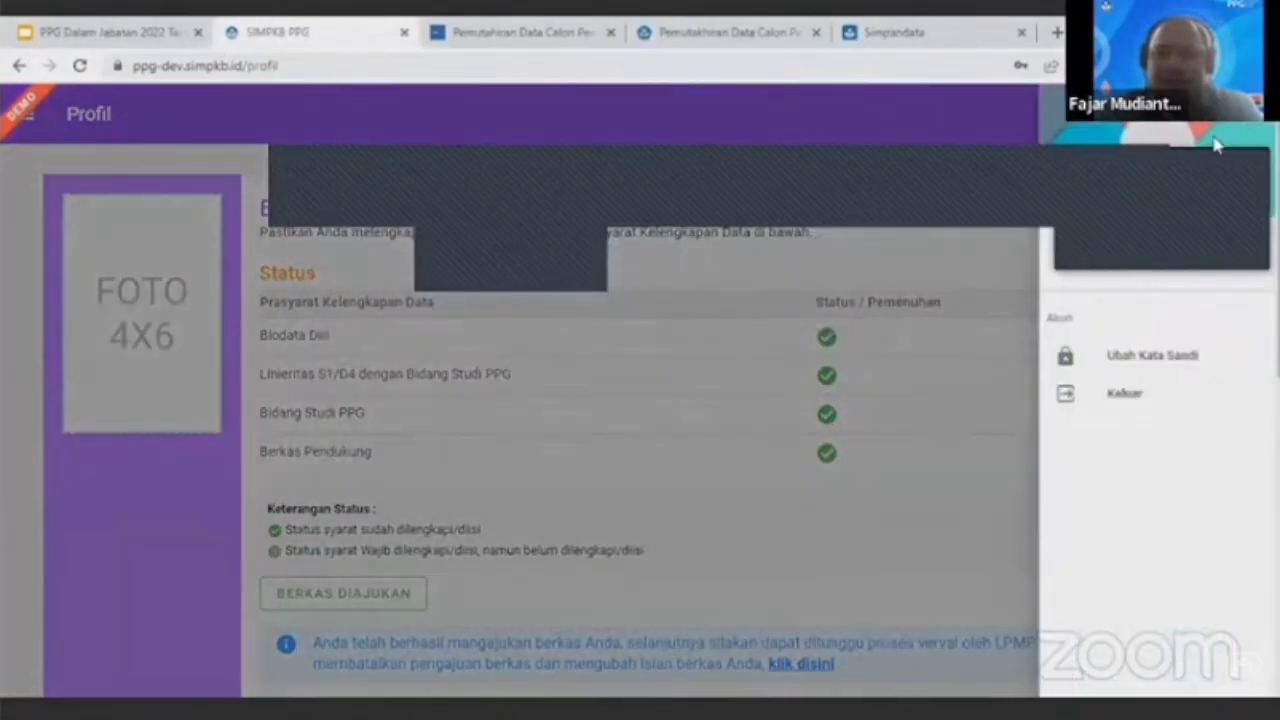
click(1120, 393)
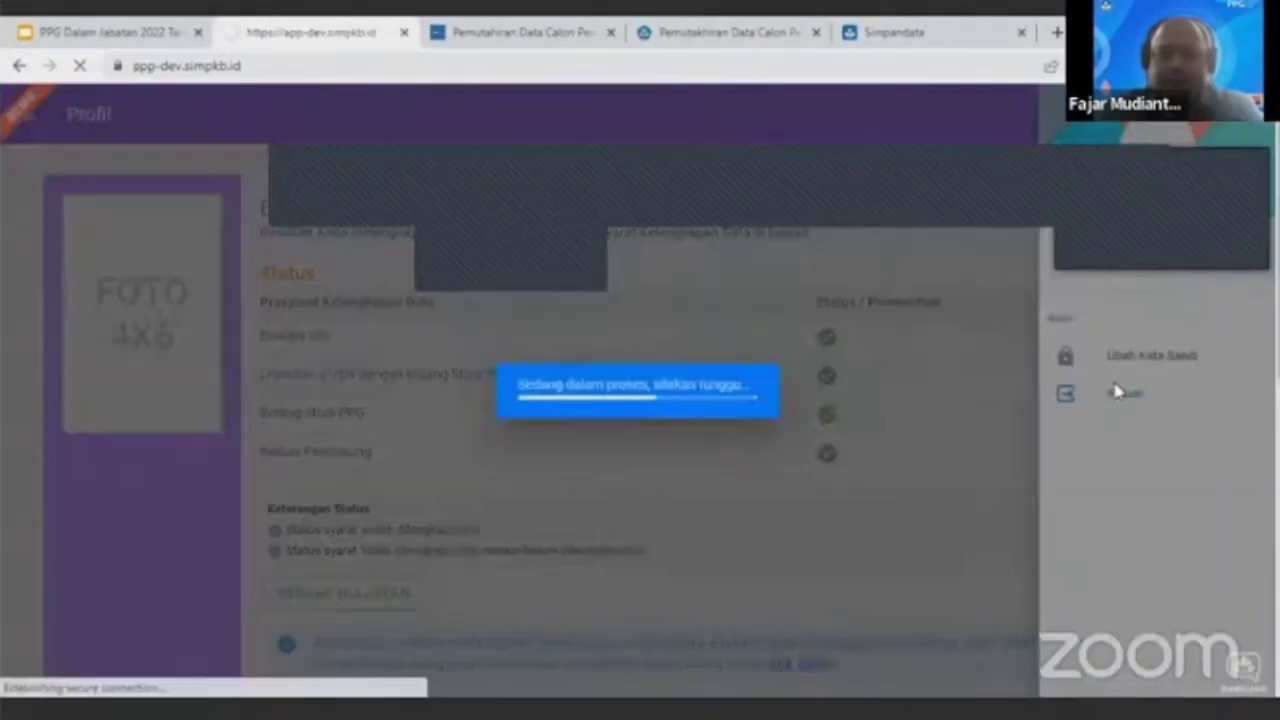
scroll(380, 474, down, 4)
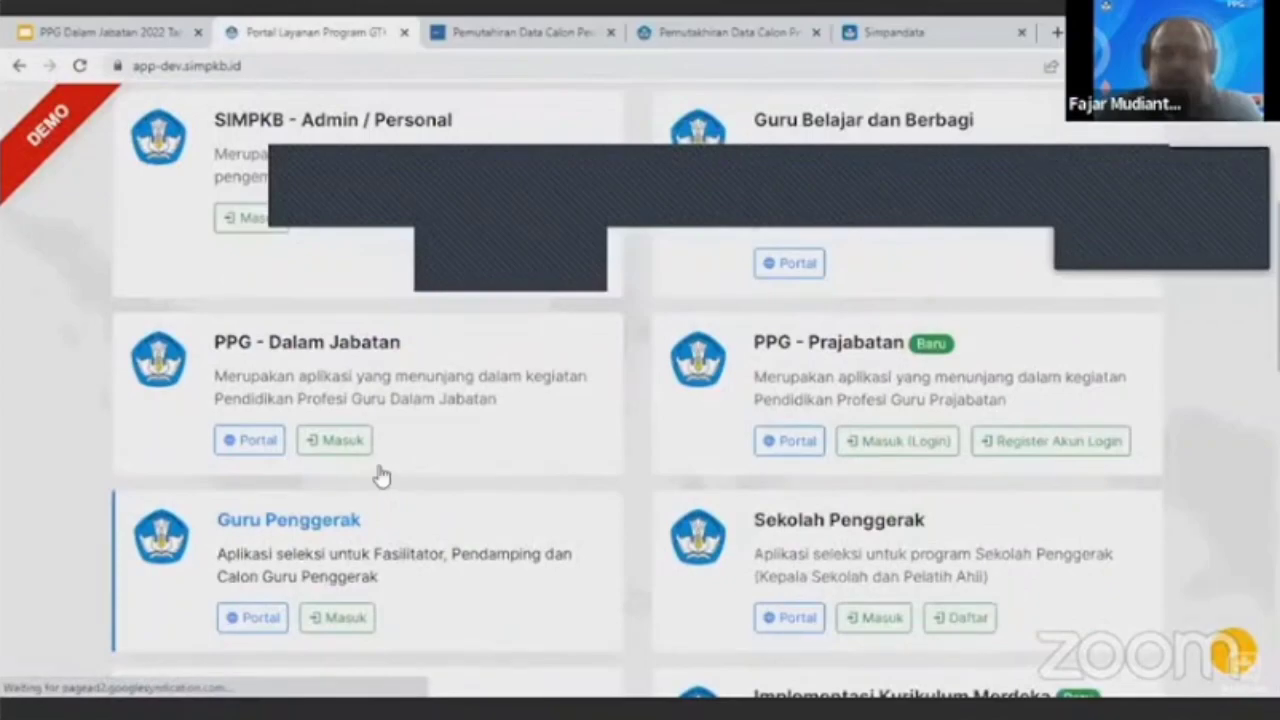
click(316, 442)
- Sign in to SIMPKB with the participant's account e-mail and the account password
click(441, 395)
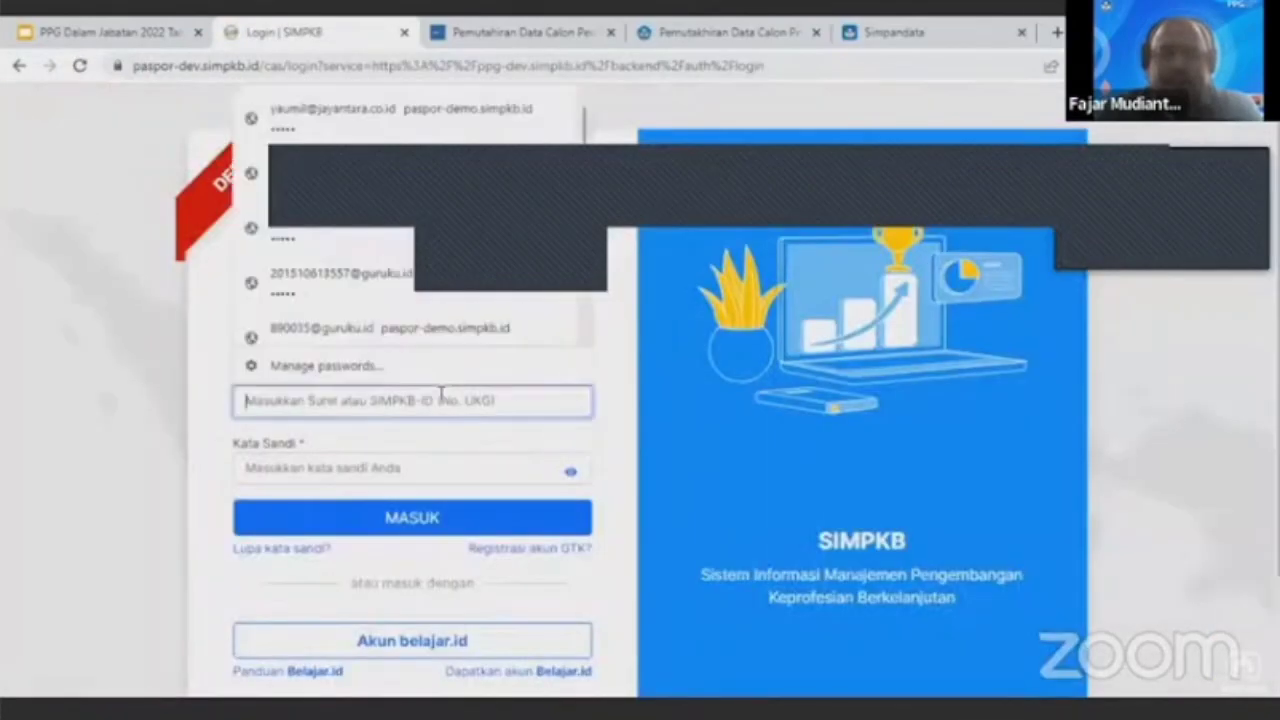
key(ctrl+v)
key(Tab)
text(•••••)
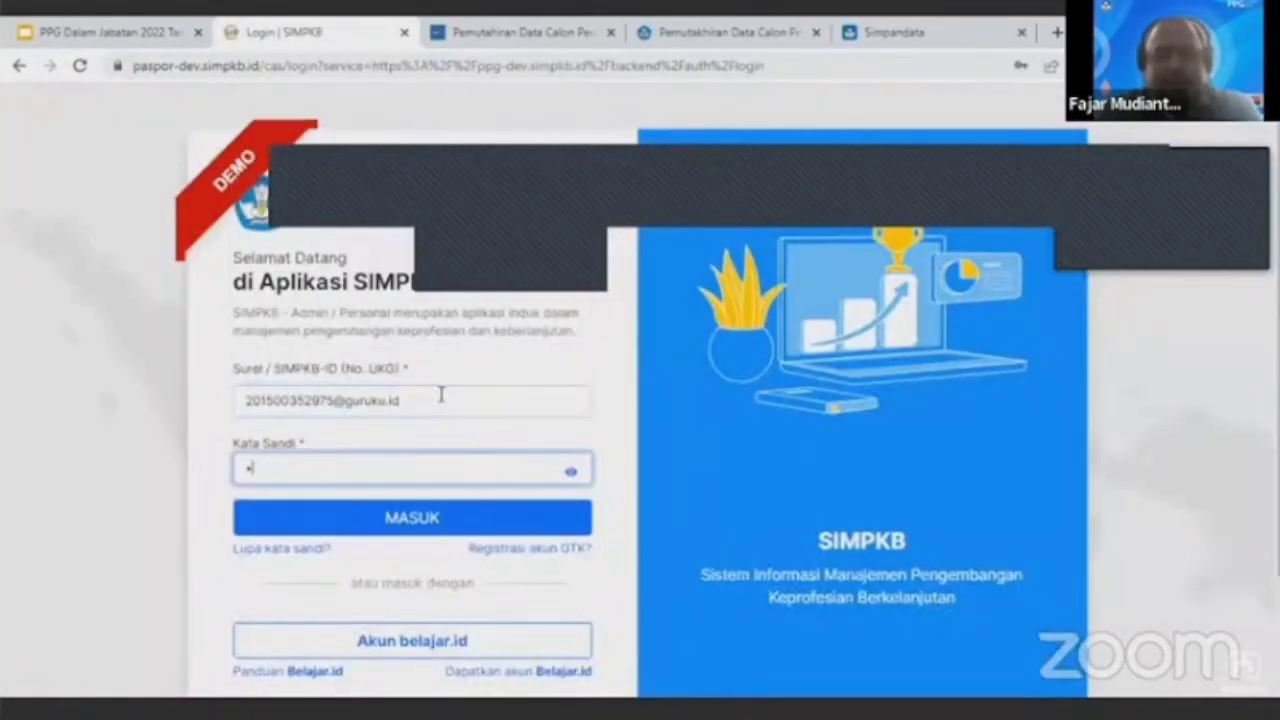
click(417, 535)
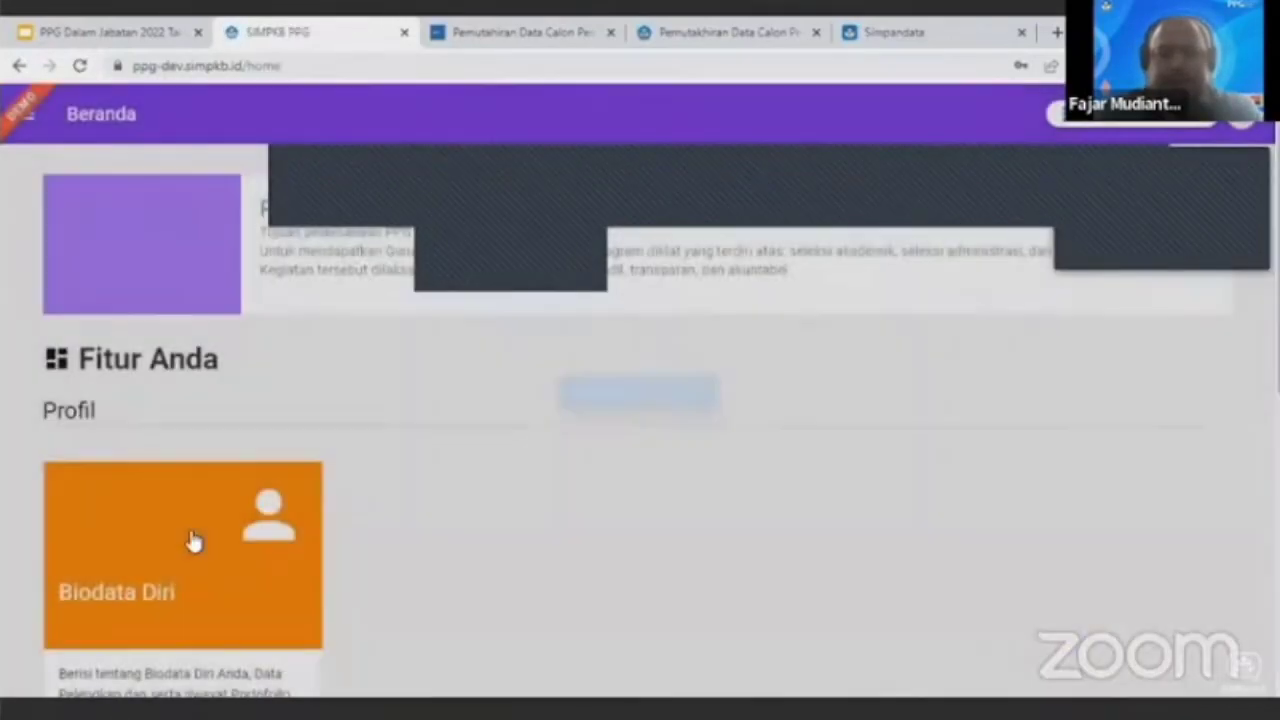
- Open the Biodata Diri profile and cancel the file submission, confirming the cancellation
click(194, 541)
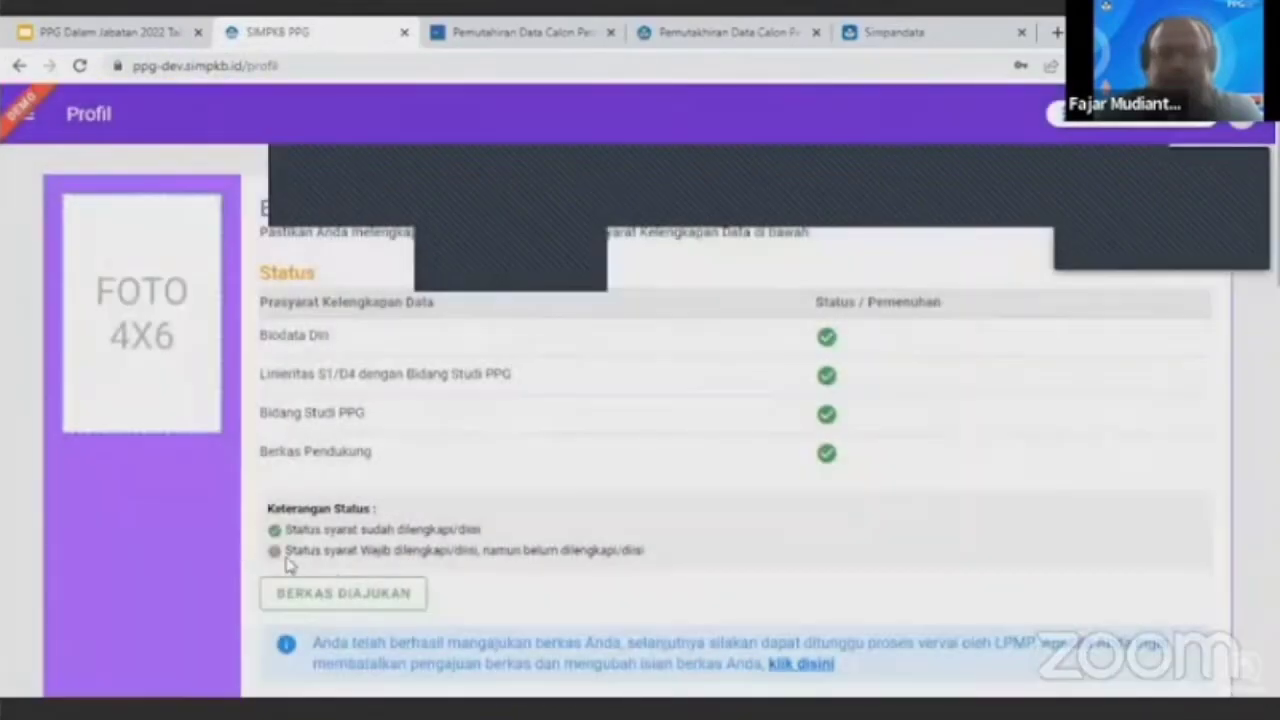
click(801, 665)
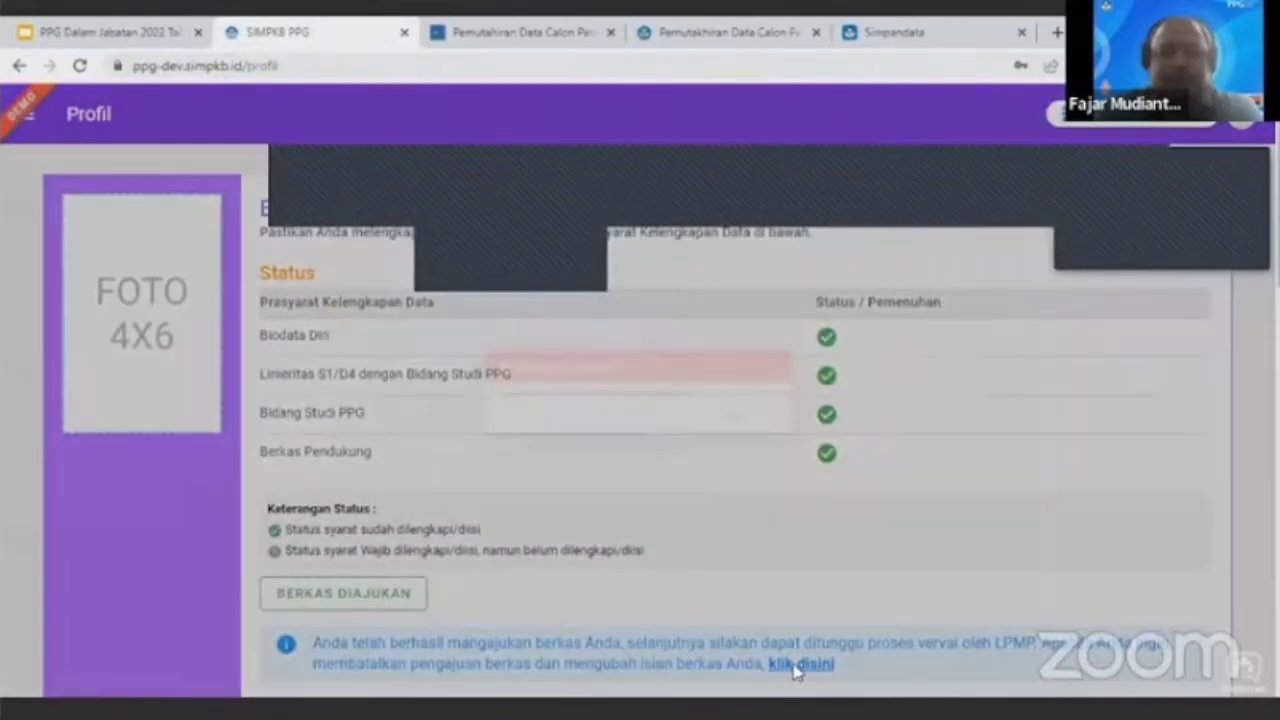
click(860, 440)
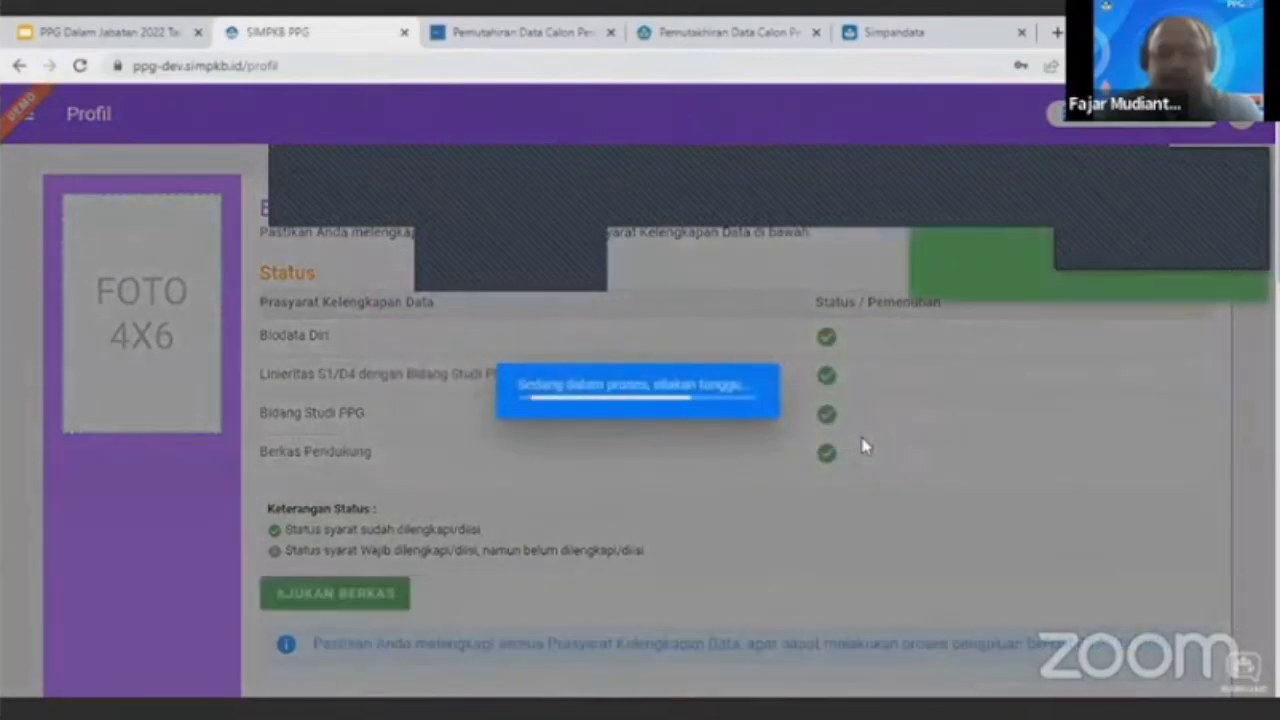
scroll(804, 495, down, 1)
scroll(799, 495, up, 1)
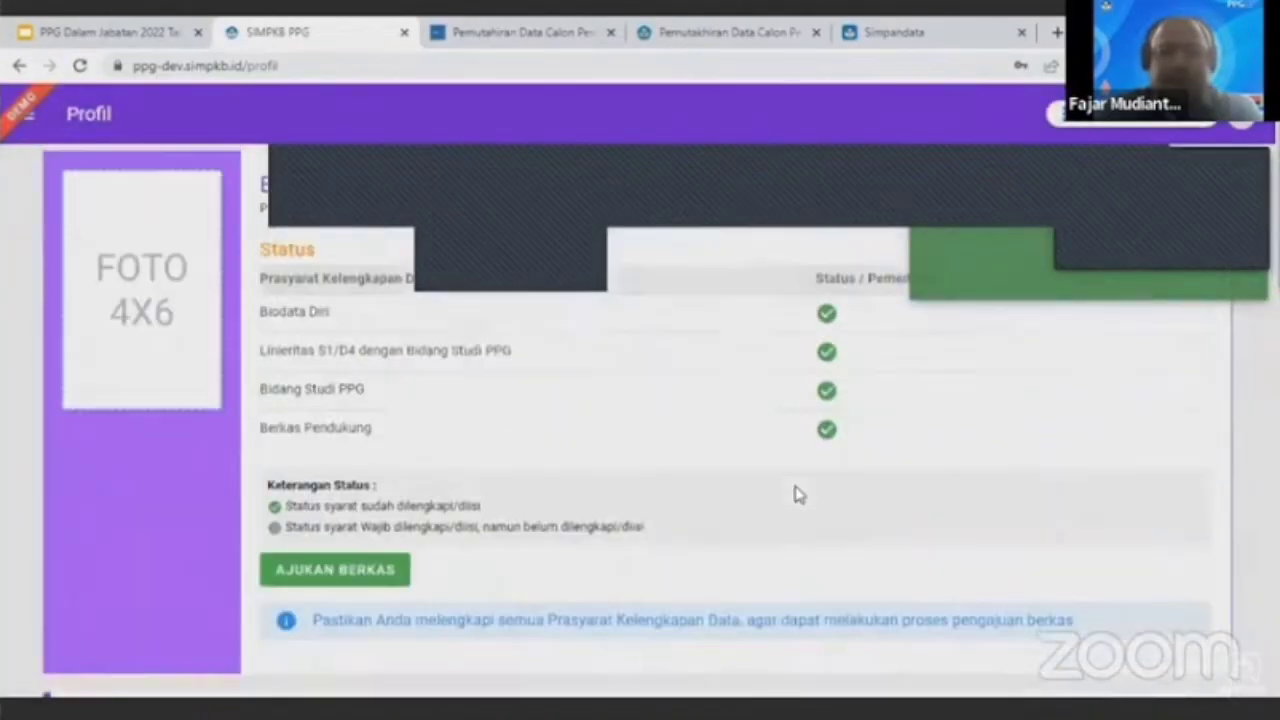
scroll(799, 495, down, 2)
scroll(790, 492, down, 2)
scroll(900, 430, up, 4)
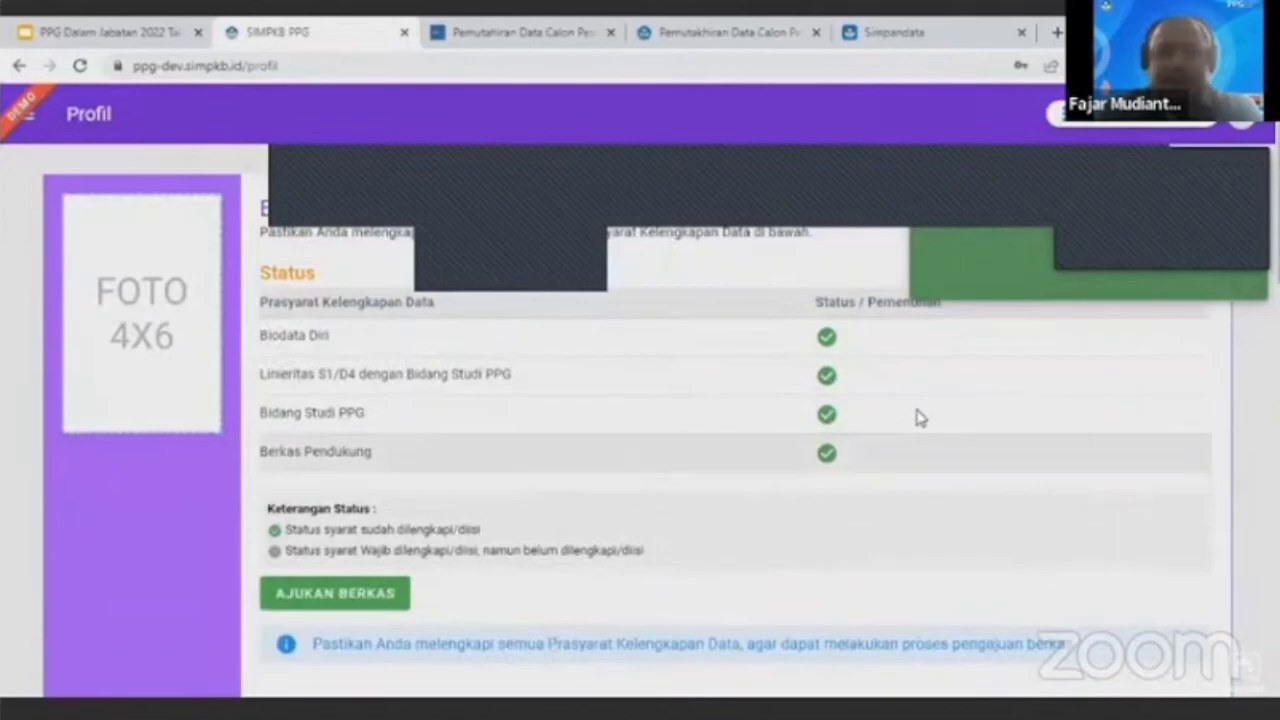